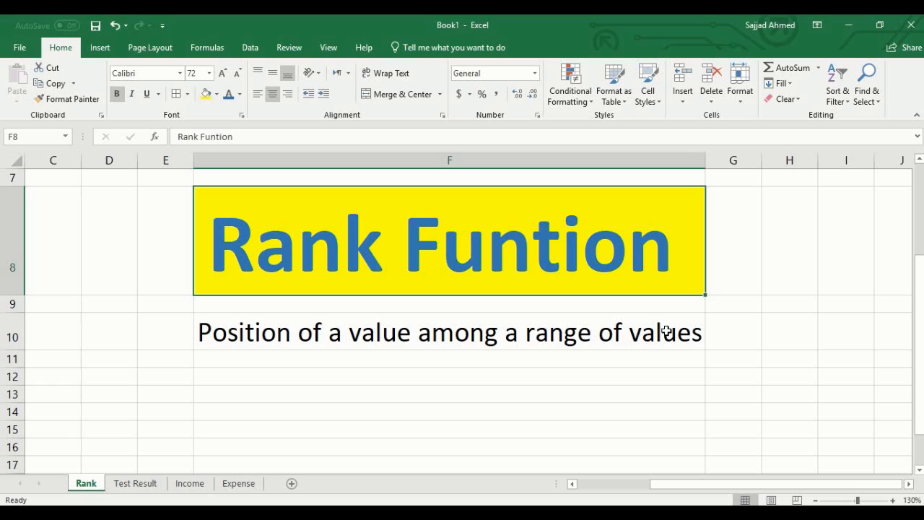
- Examine the Marks Secured values and the empty Class Position column on the Test Result sheet
click(141, 483)
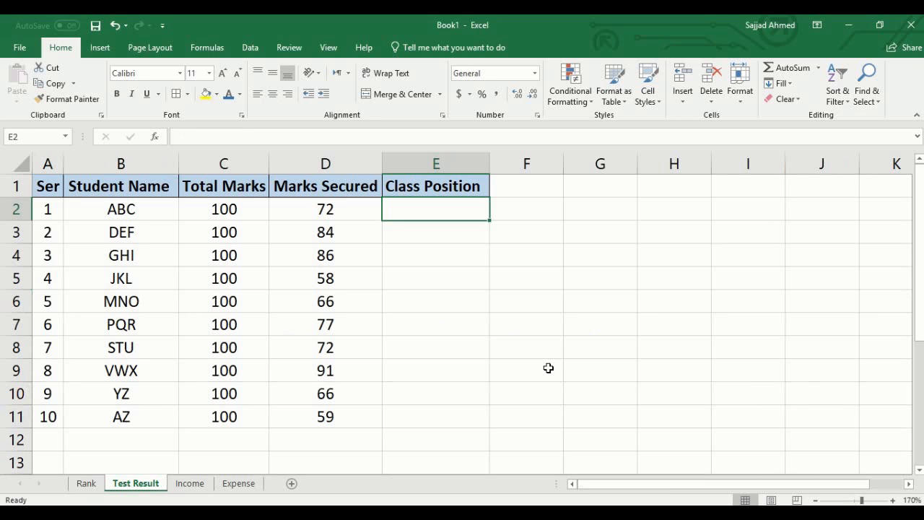
click(768, 267)
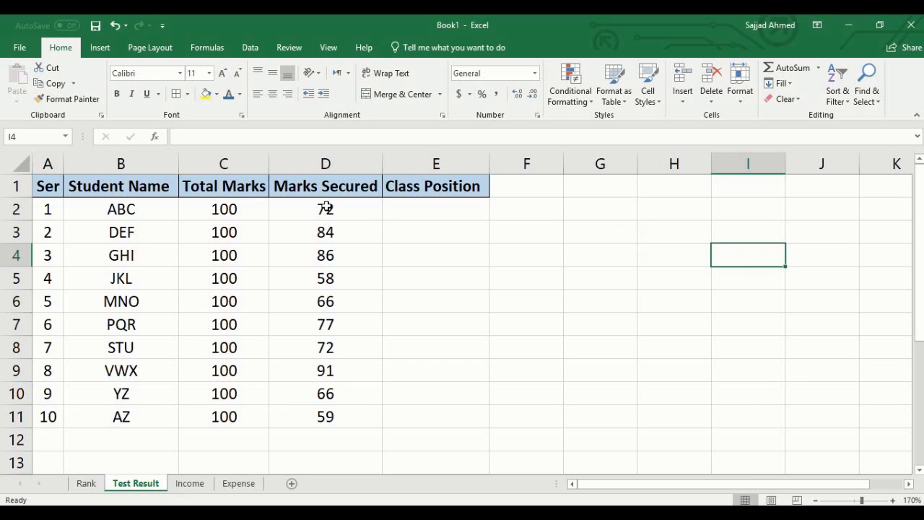
drag(326, 207, 324, 416)
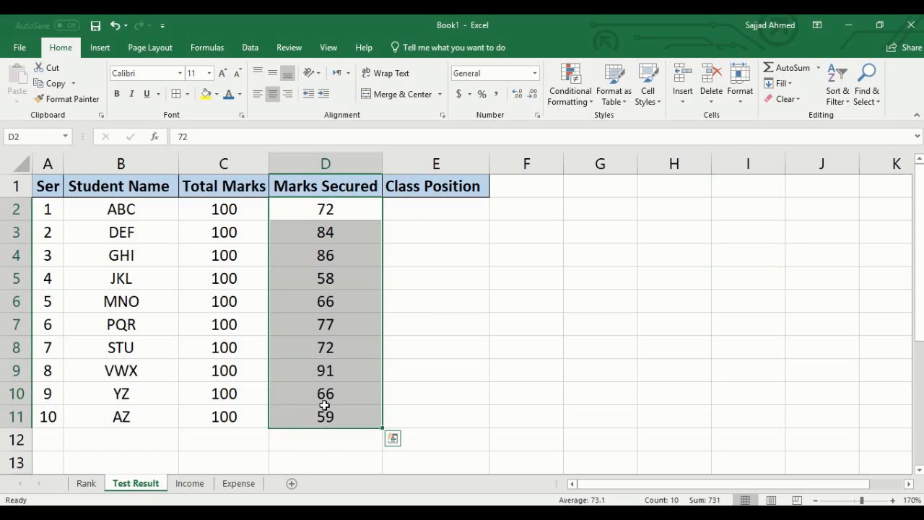
click(361, 210)
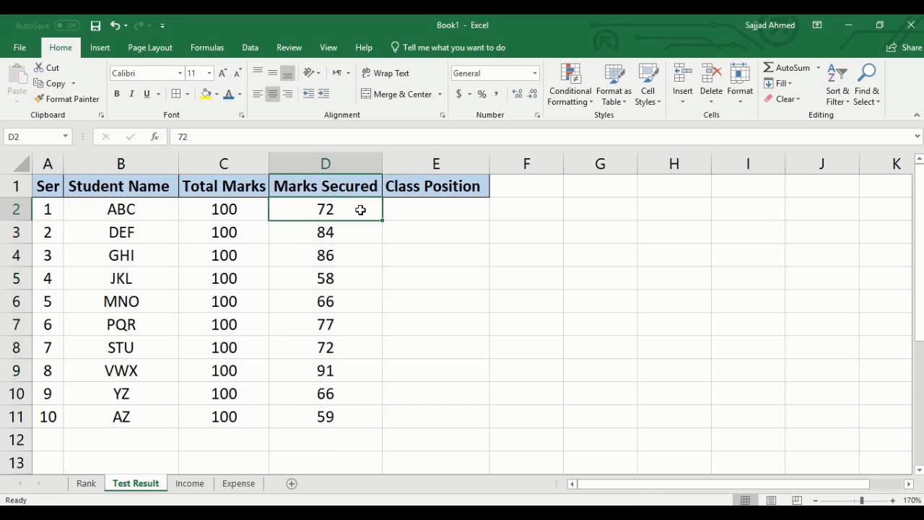
click(426, 210)
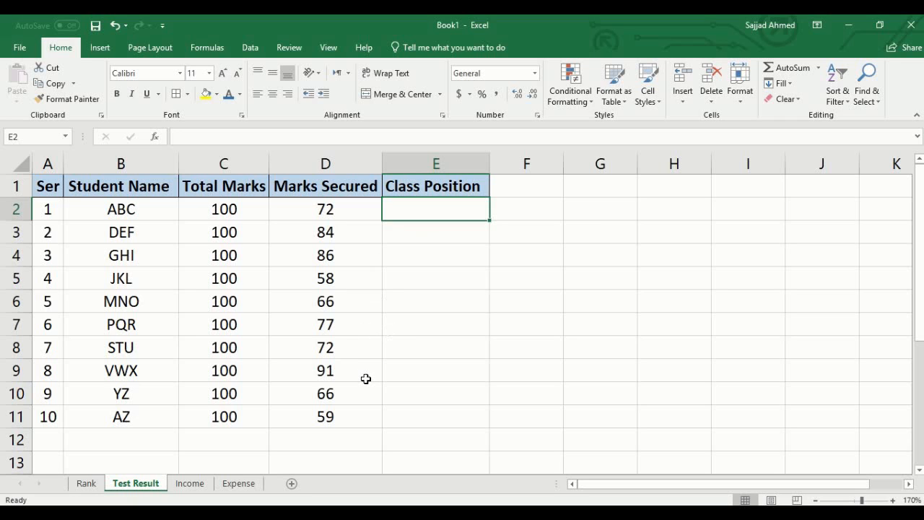
- Review the months, revenue values and empty Monthly Performance column on the Income sheet
click(191, 484)
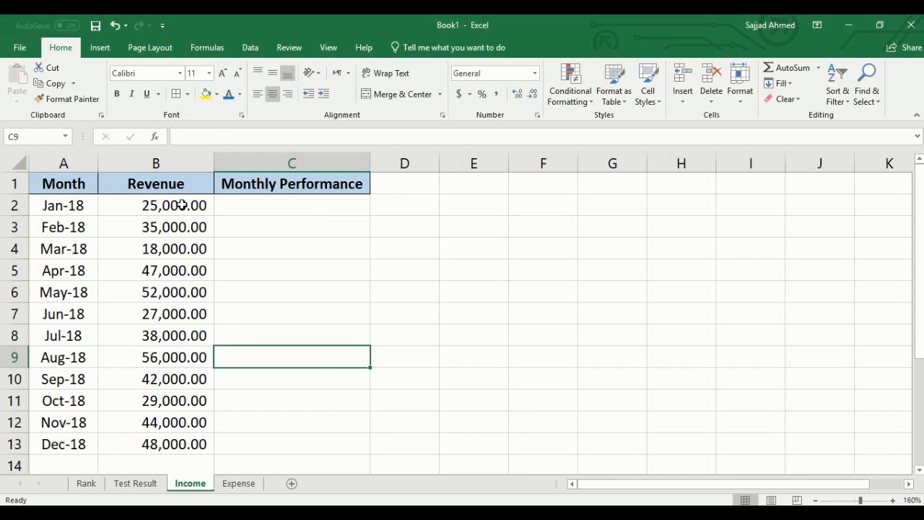
drag(182, 205, 174, 439)
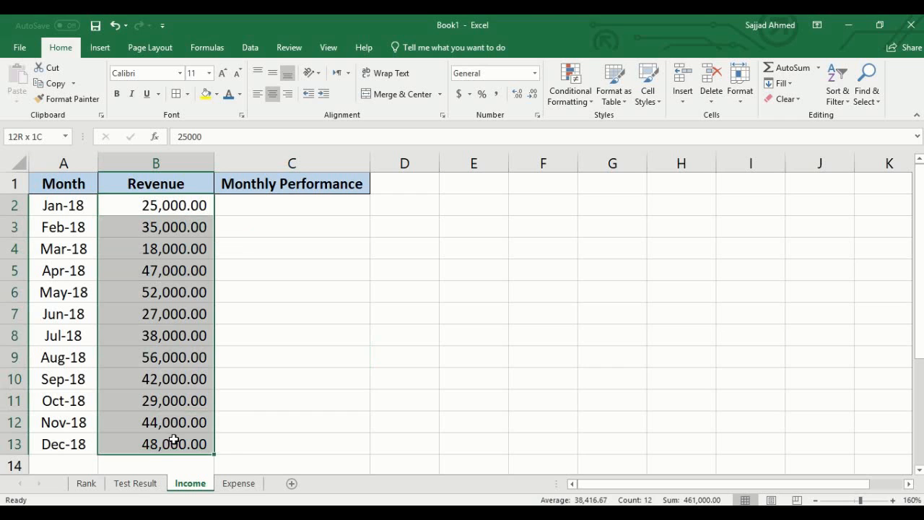
click(280, 204)
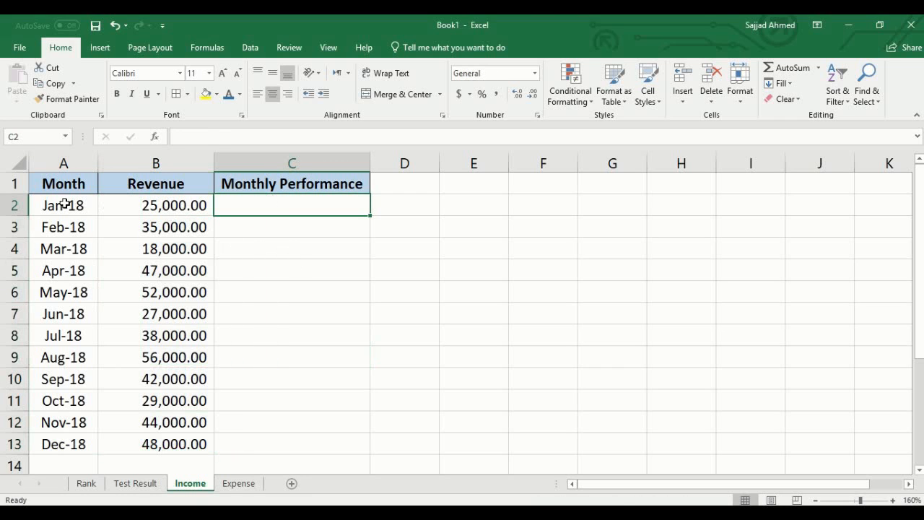
drag(65, 204, 58, 443)
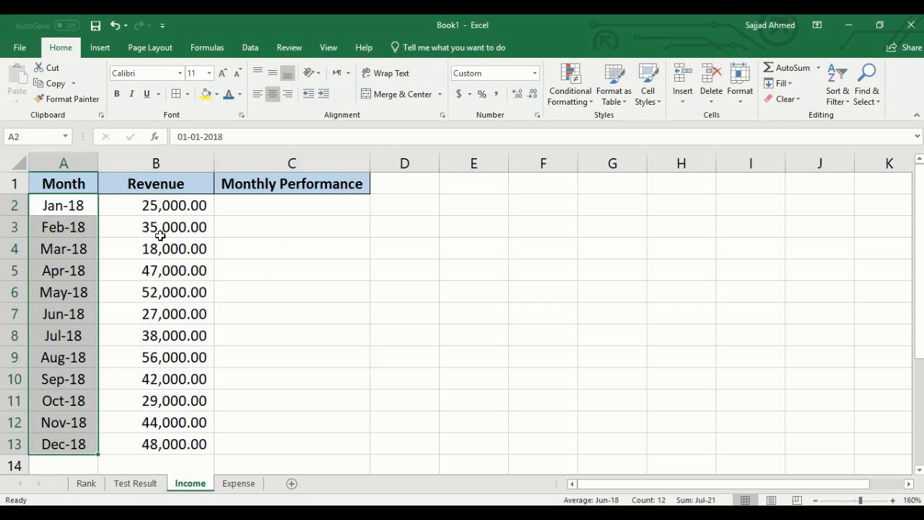
click(167, 202)
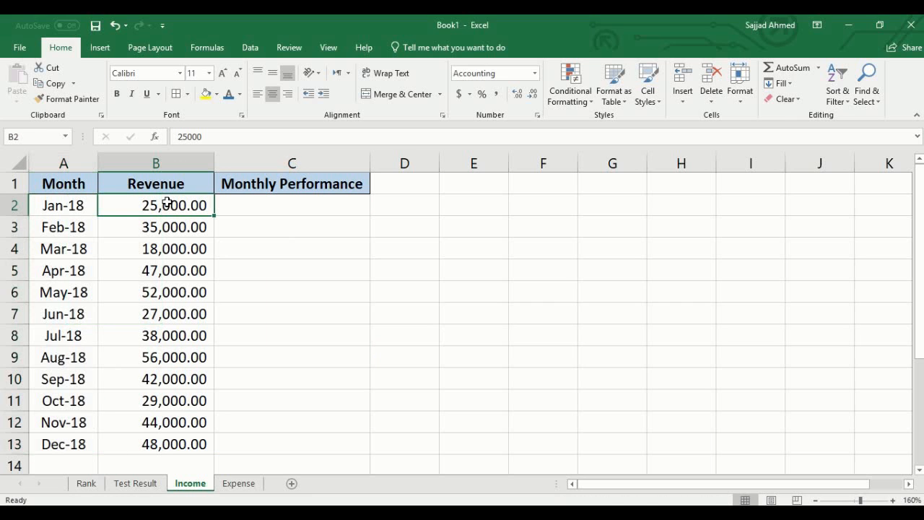
drag(166, 203, 167, 437)
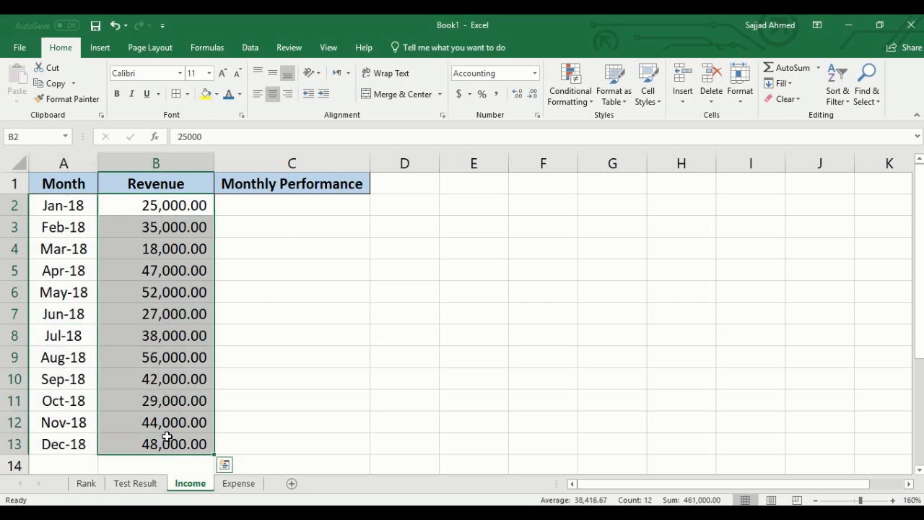
click(173, 232)
click(266, 209)
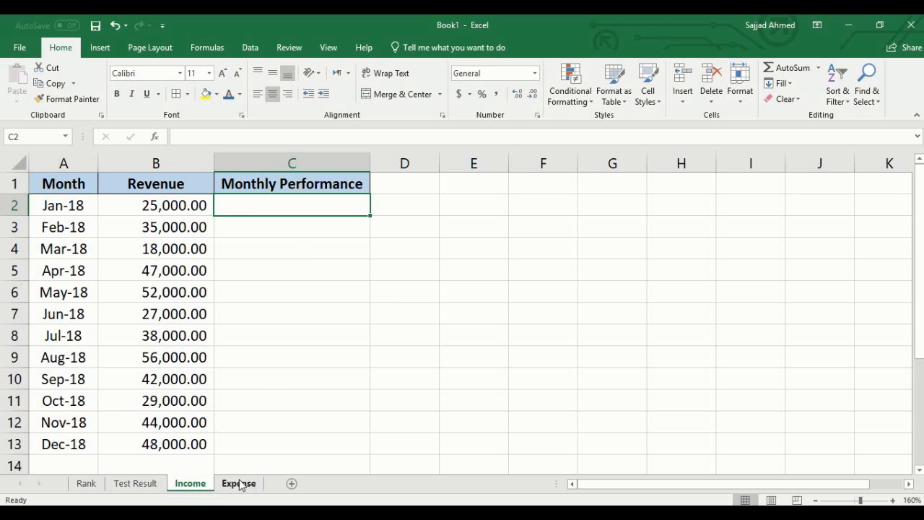
click(283, 286)
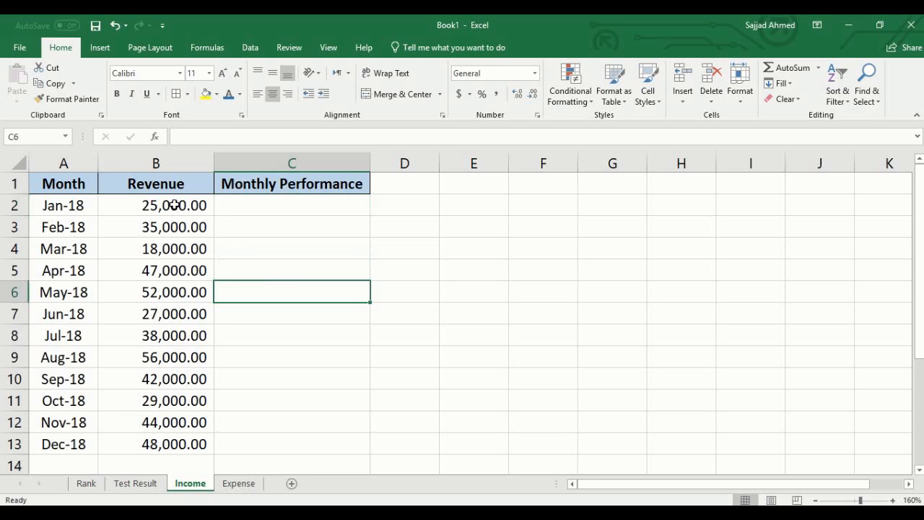
drag(175, 205, 183, 435)
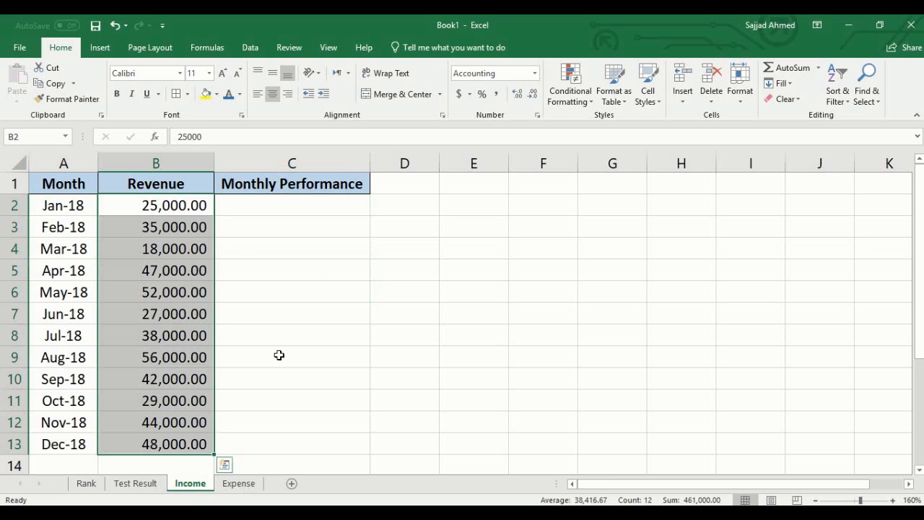
click(291, 345)
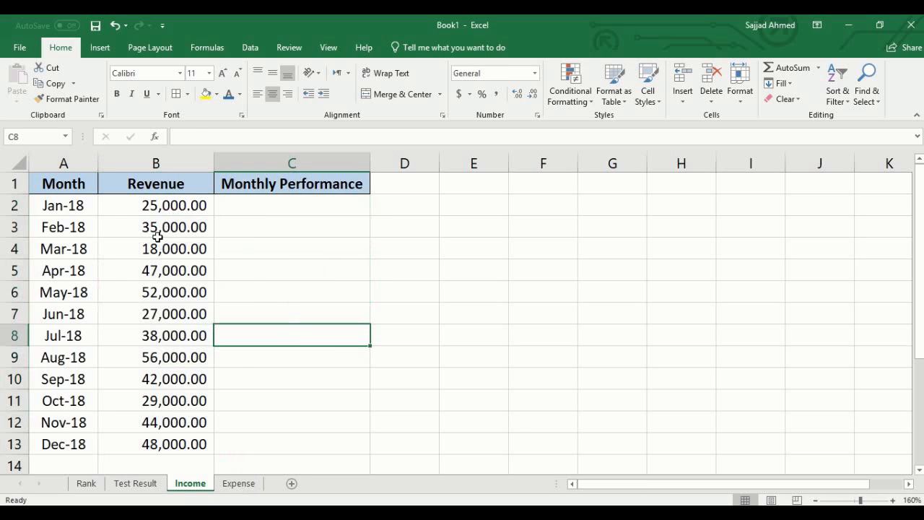
drag(159, 227, 159, 436)
click(157, 446)
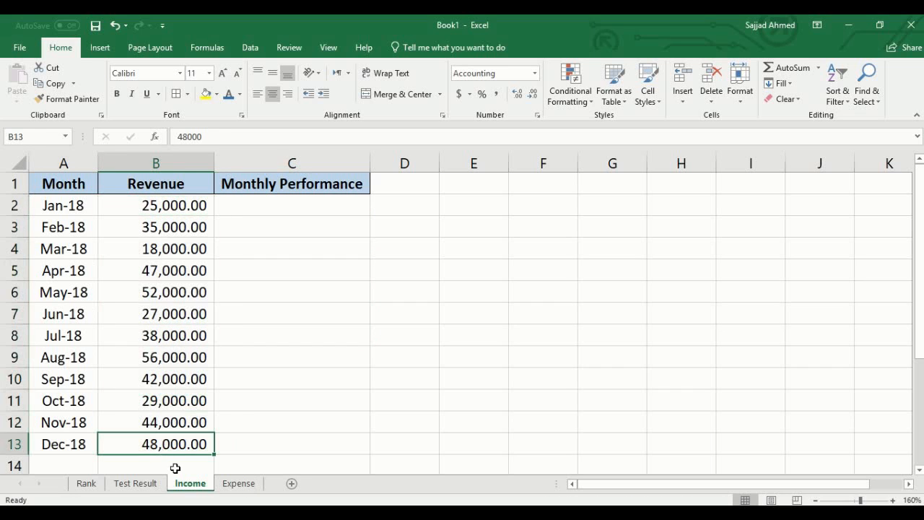
- Review the months, expense values and empty Monthly Performance column on the Expense sheet
click(233, 485)
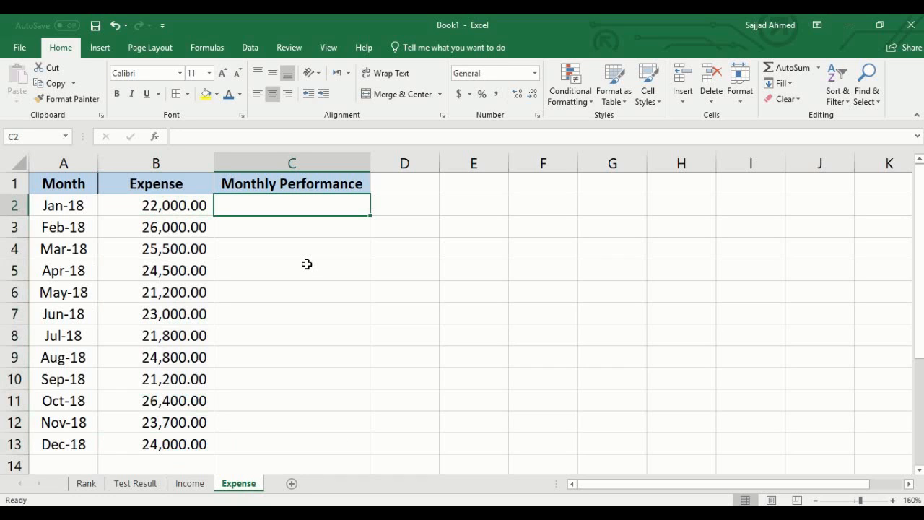
drag(159, 209, 165, 442)
drag(45, 209, 58, 440)
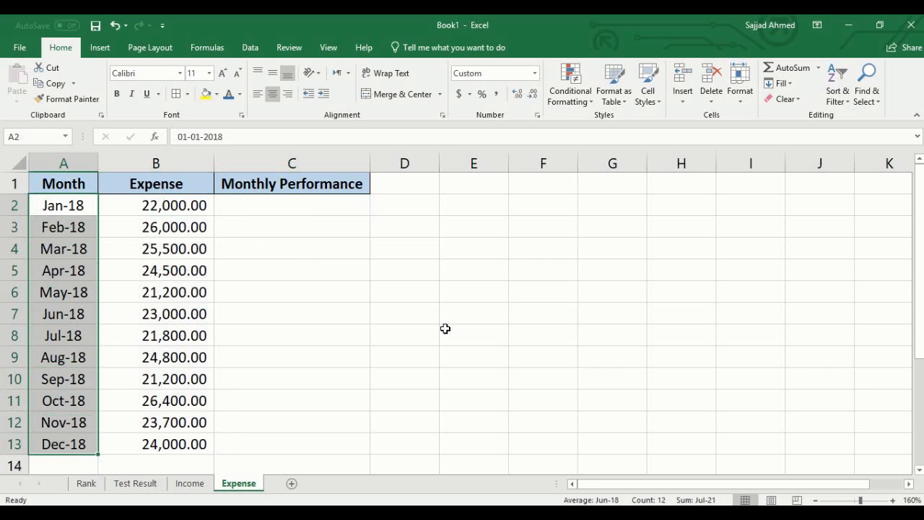
click(285, 211)
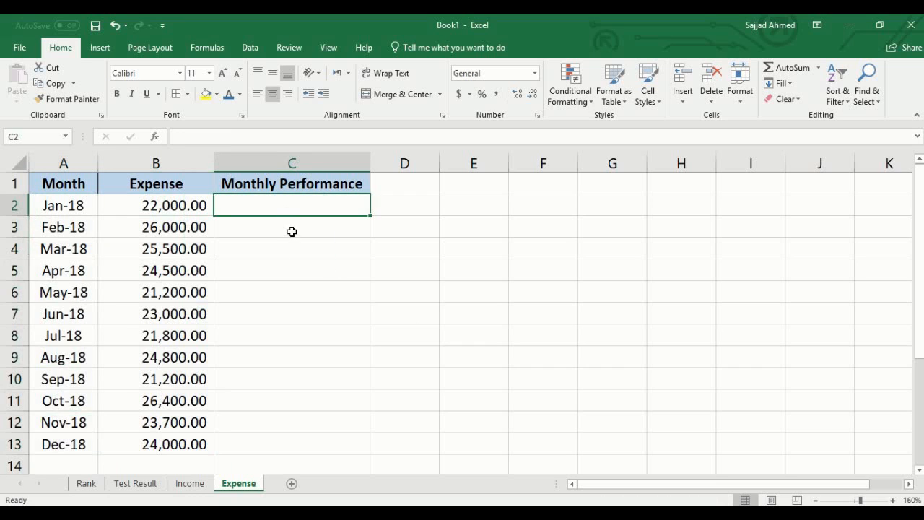
click(292, 231)
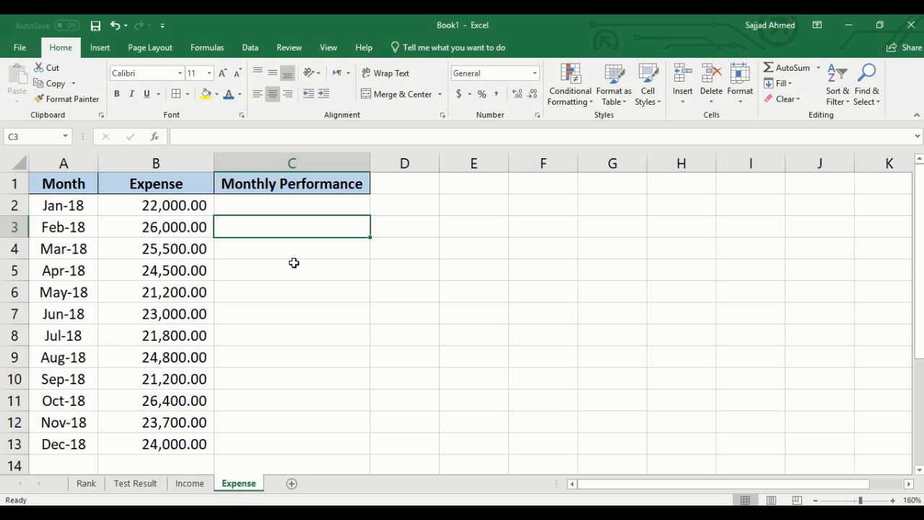
click(293, 262)
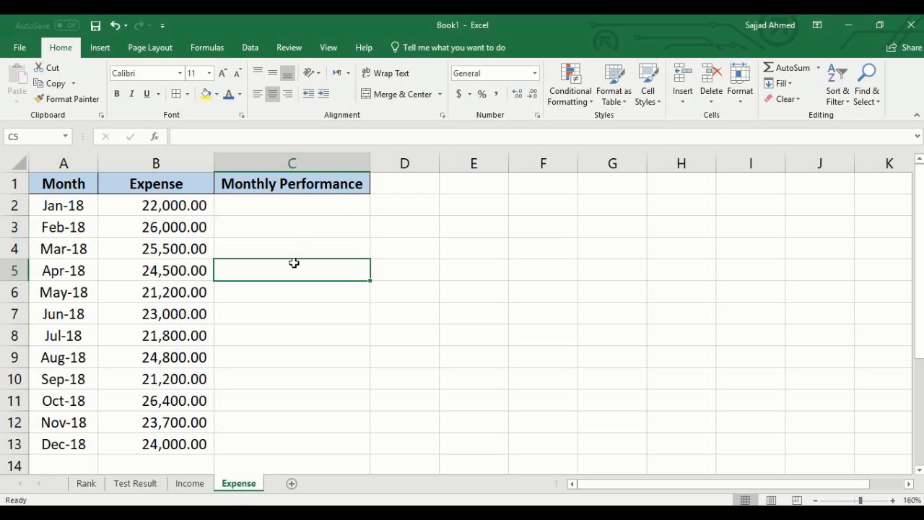
- On the Test Result sheet, enter =RANK(D2,D2:D11,0) in E2 to rank the first student's marks in descending order
click(140, 484)
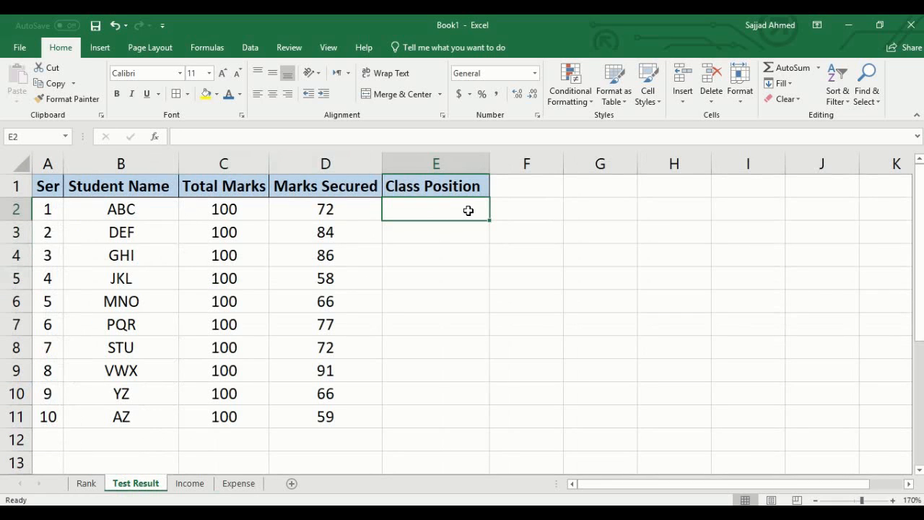
click(452, 309)
click(449, 210)
text(=)
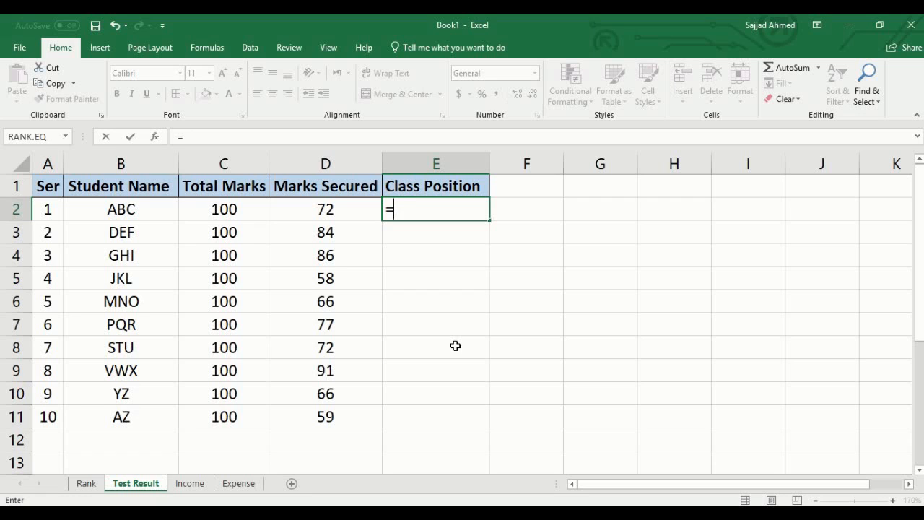
text(RANK)
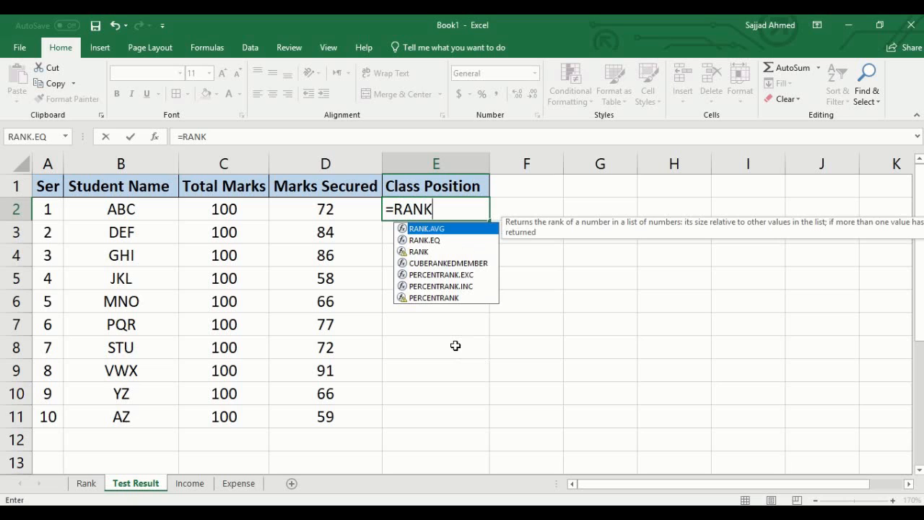
text(()
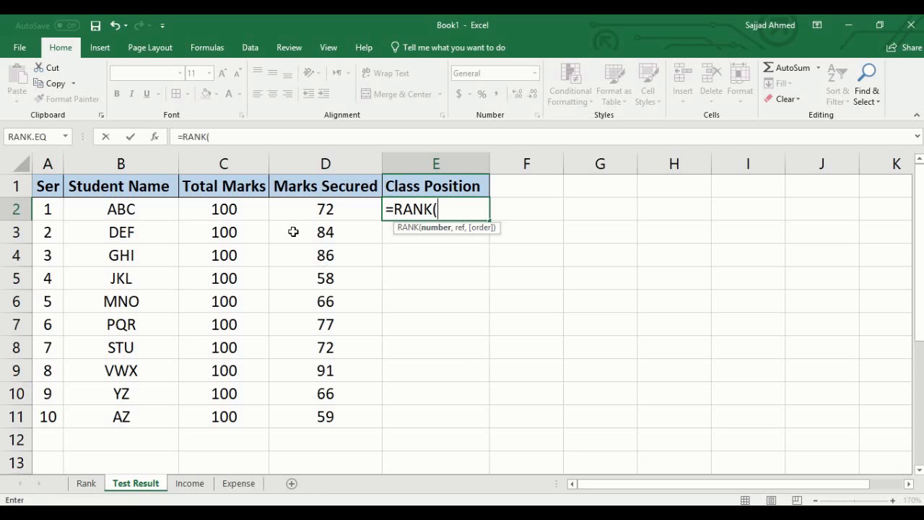
click(338, 210)
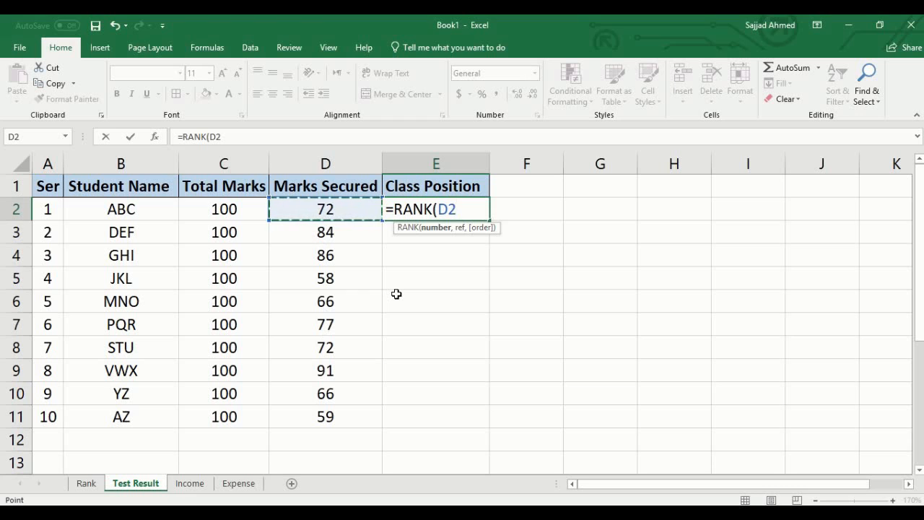
text(,)
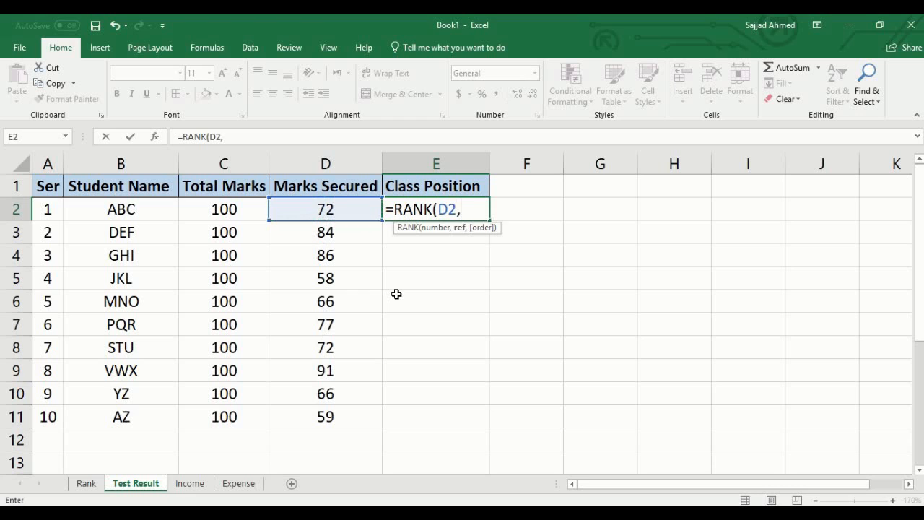
click(325, 208)
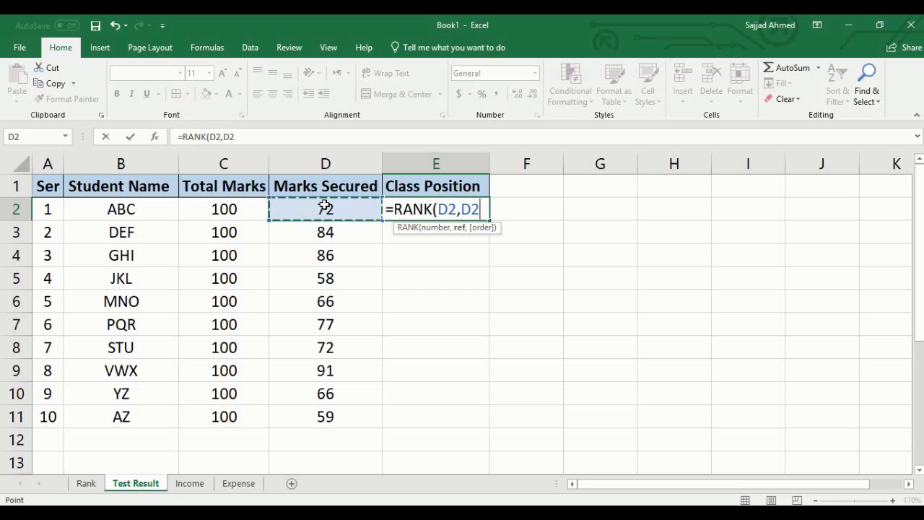
drag(325, 209, 316, 414)
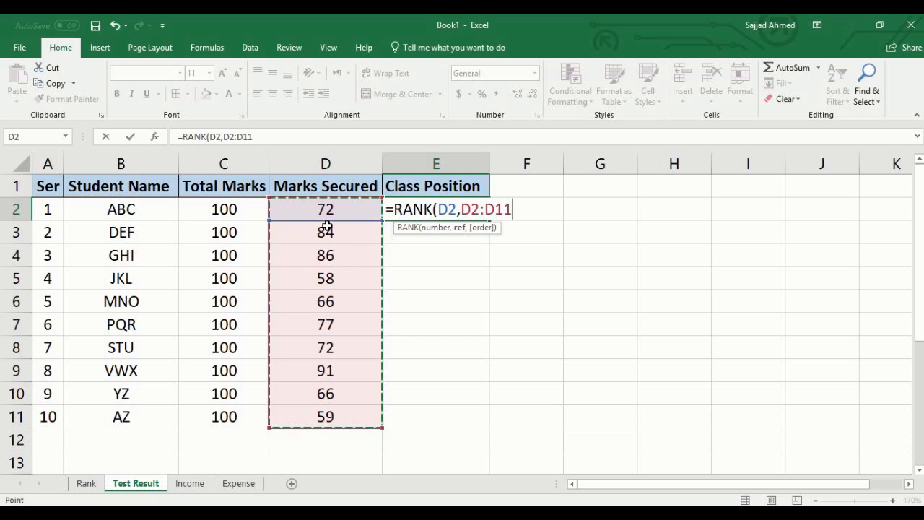
text(,)
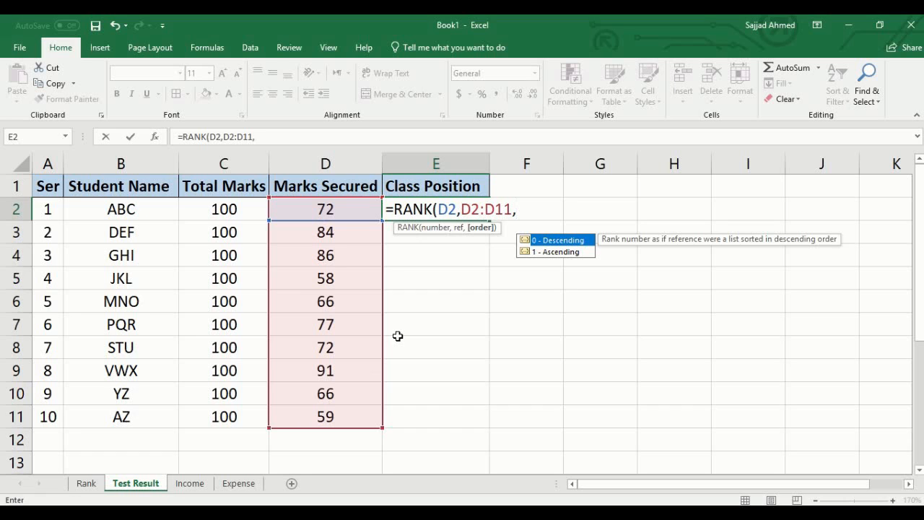
text(0)
text())
key(Return)
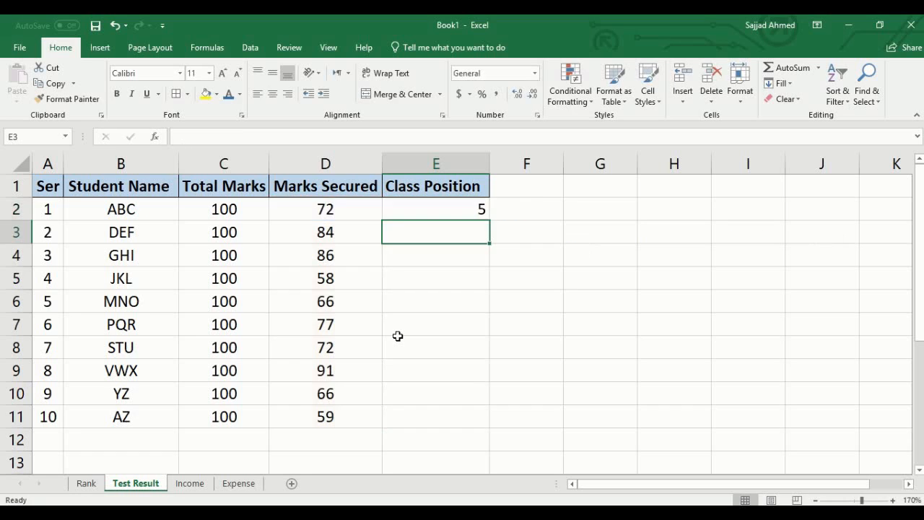
- Examine the RANK formula in E2, including its number argument D2 and the reference range D2:D11
click(438, 211)
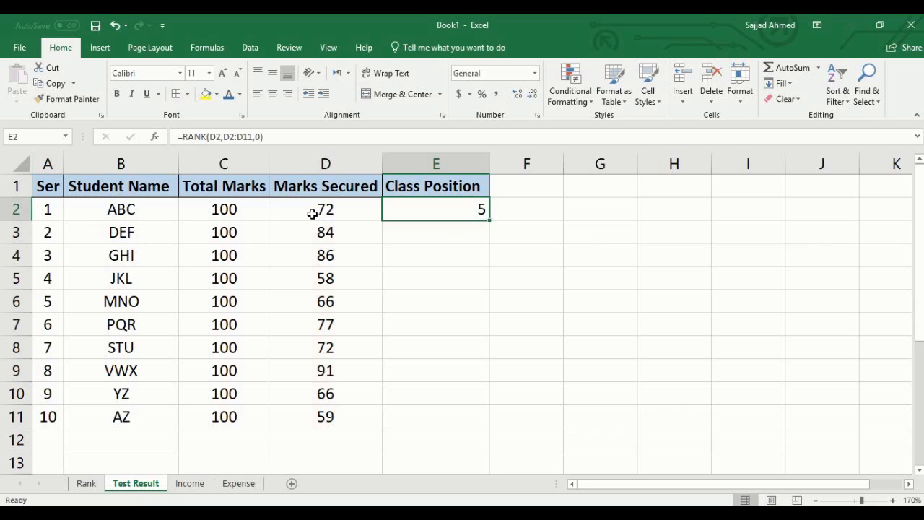
click(436, 237)
click(441, 205)
double_click(437, 210)
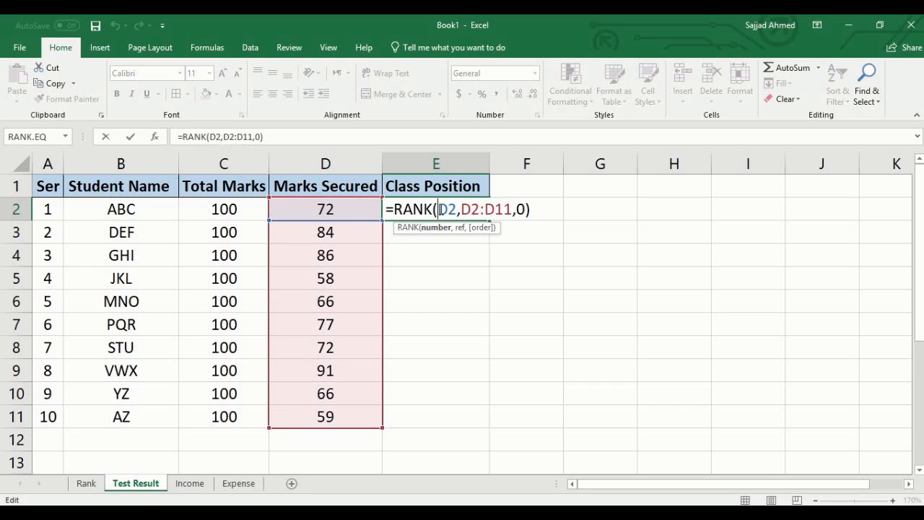
drag(439, 209, 457, 209)
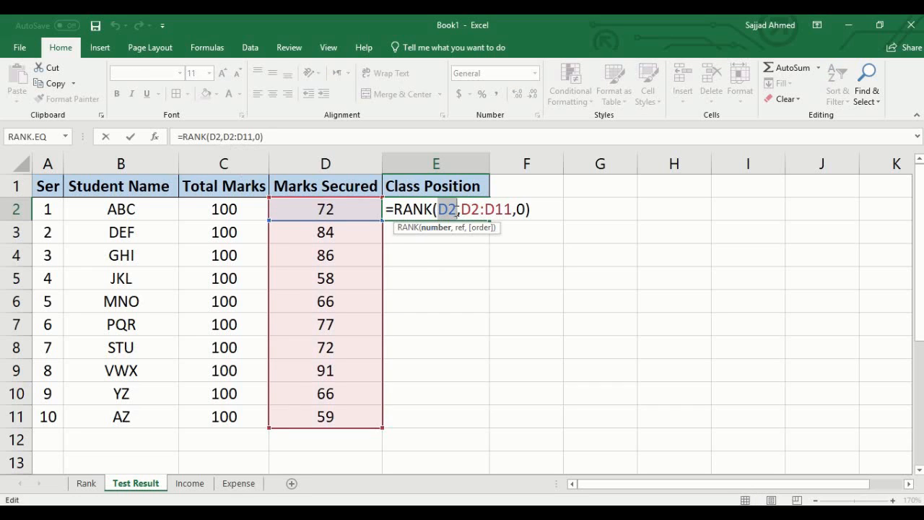
click(456, 243)
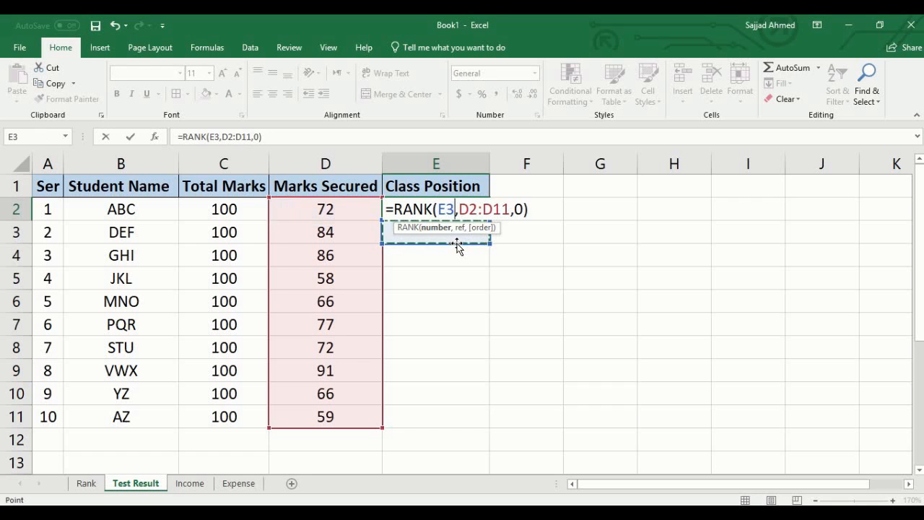
key(Escape)
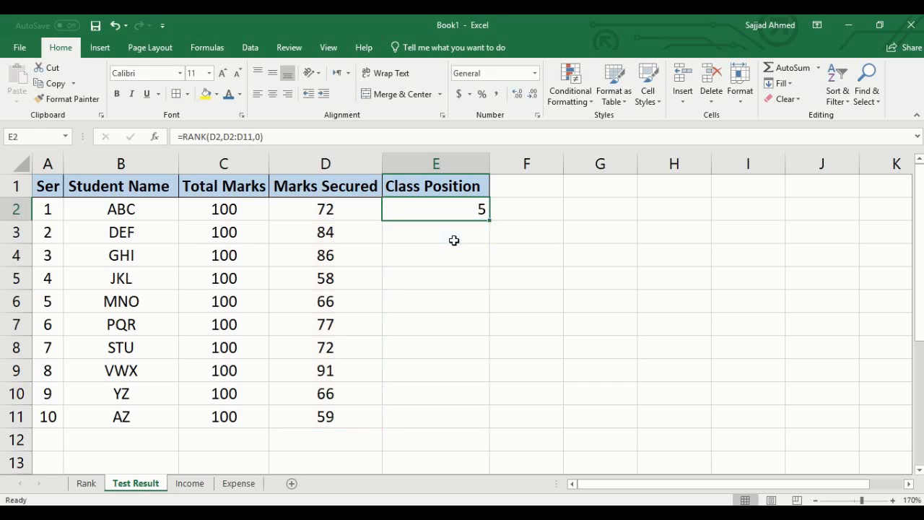
double_click(449, 210)
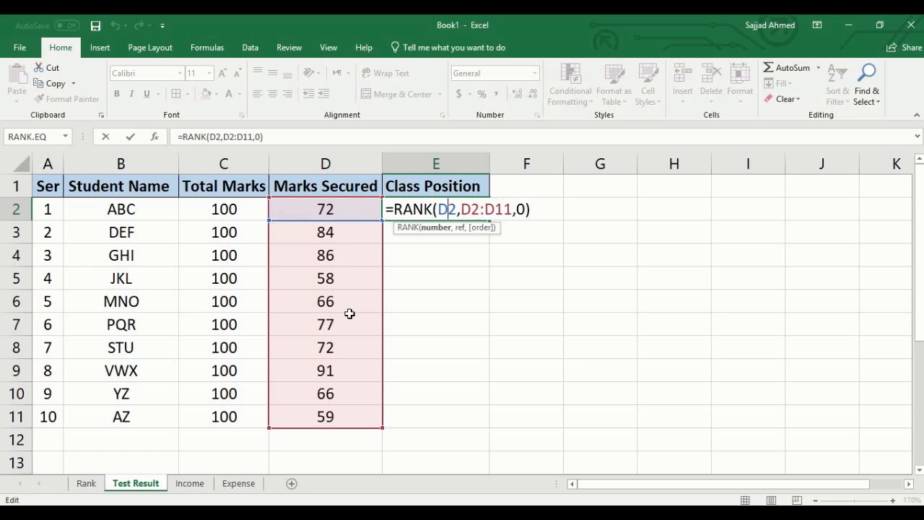
key(ctrl+Return)
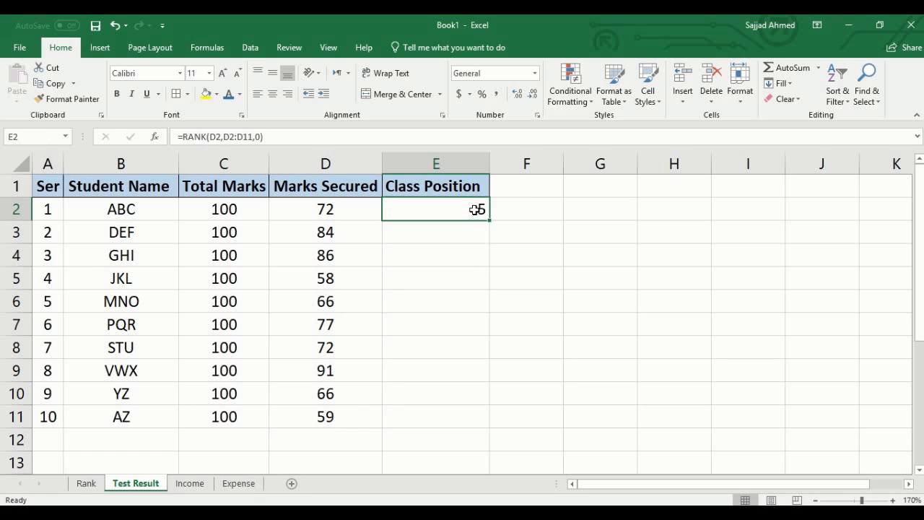
- Go through the empty Class Position cells from E3 to E10 that still need a rank
click(455, 238)
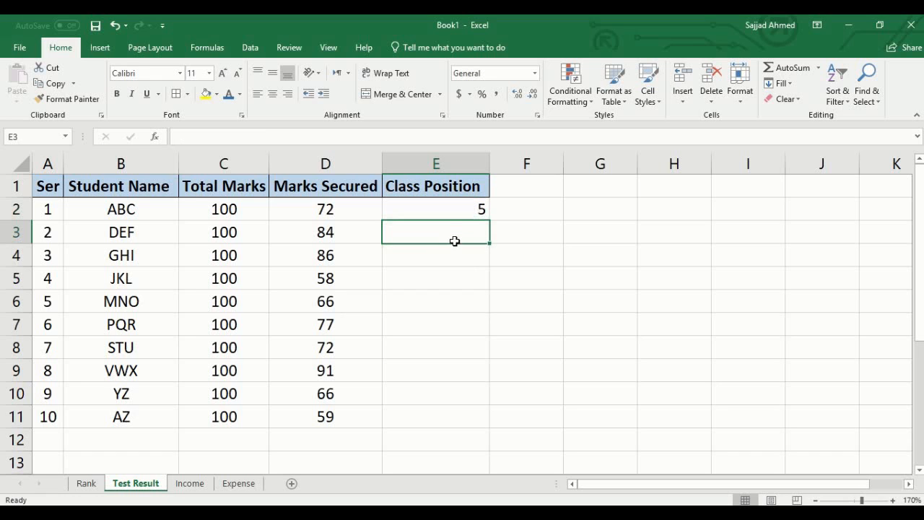
click(453, 259)
click(447, 279)
click(447, 301)
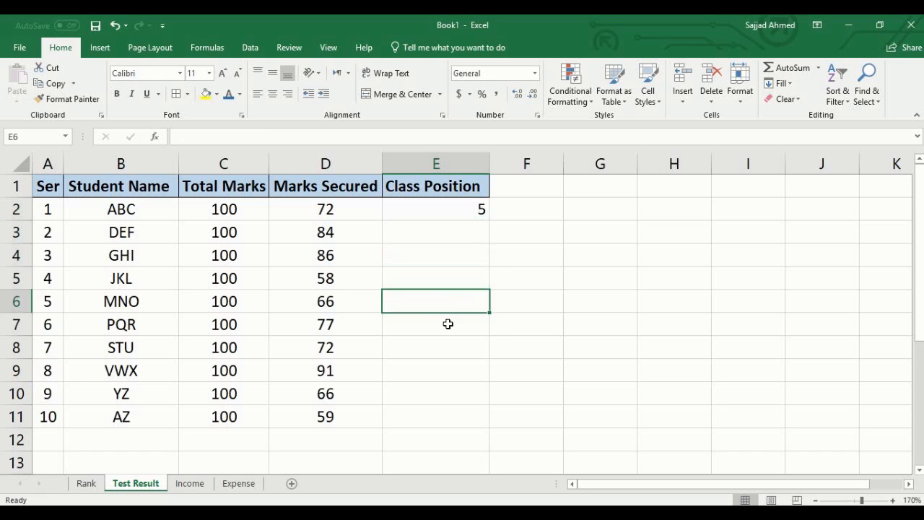
click(448, 328)
click(446, 347)
click(447, 370)
click(448, 391)
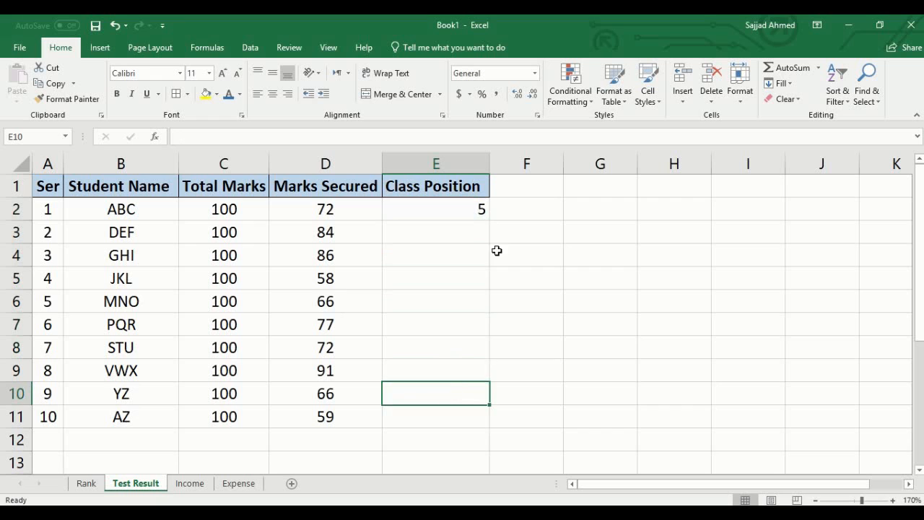
- Copy the RANK formula with its relative range from E2 into E3
click(470, 209)
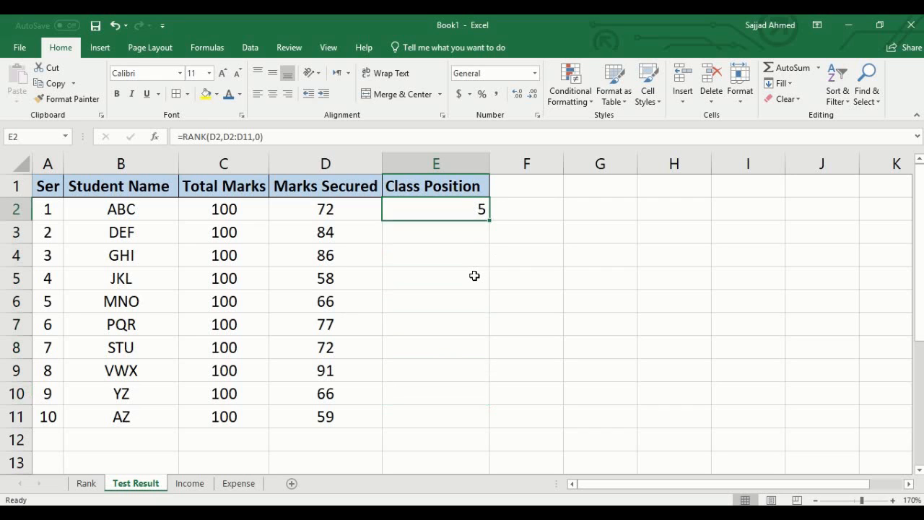
key(ctrl+c)
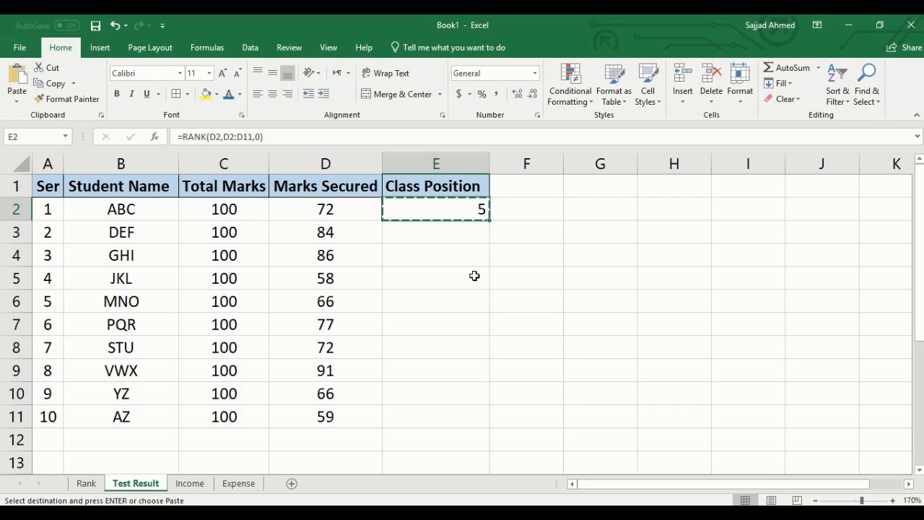
click(451, 234)
key(ctrl+v)
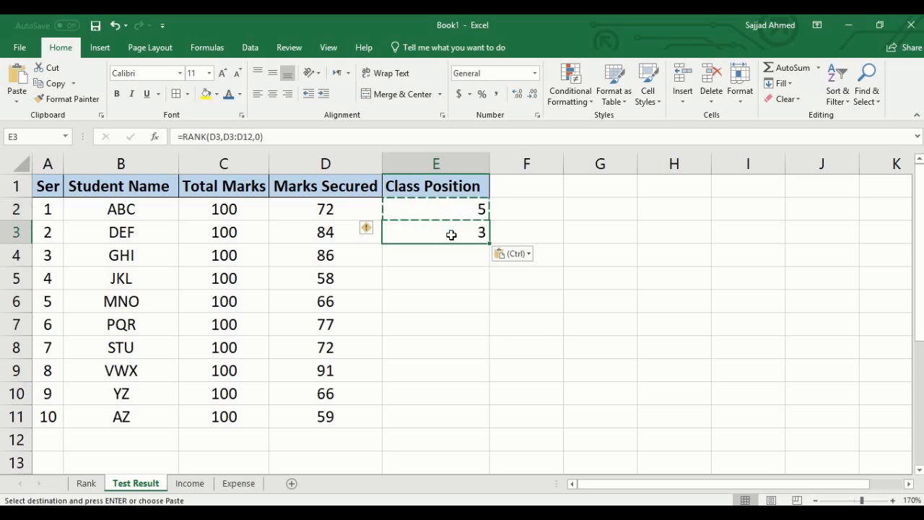
key(Escape)
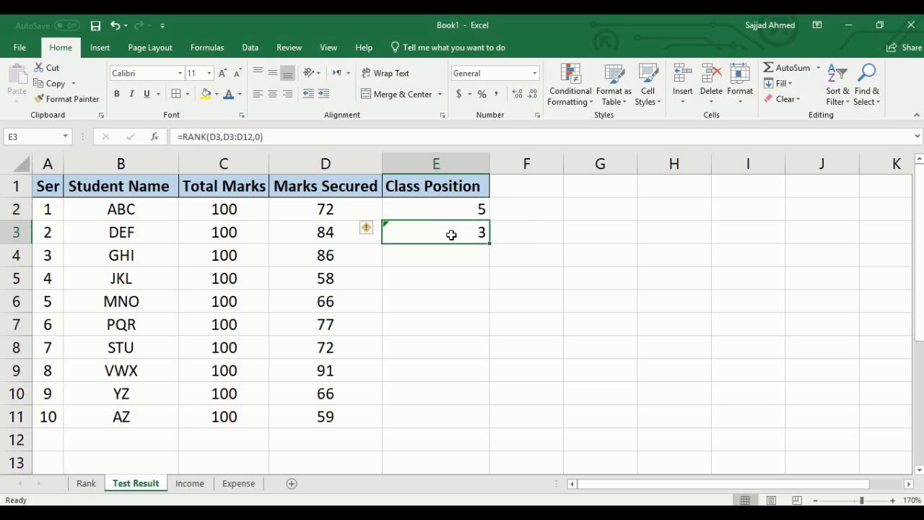
- Correct the reference range of the formula in E3 to D2:D11, and clear the cell again
click(464, 283)
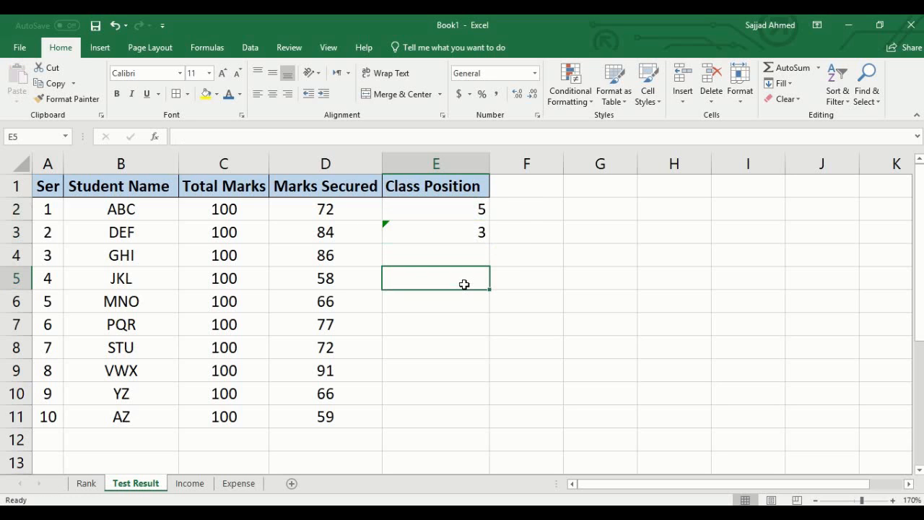
double_click(446, 232)
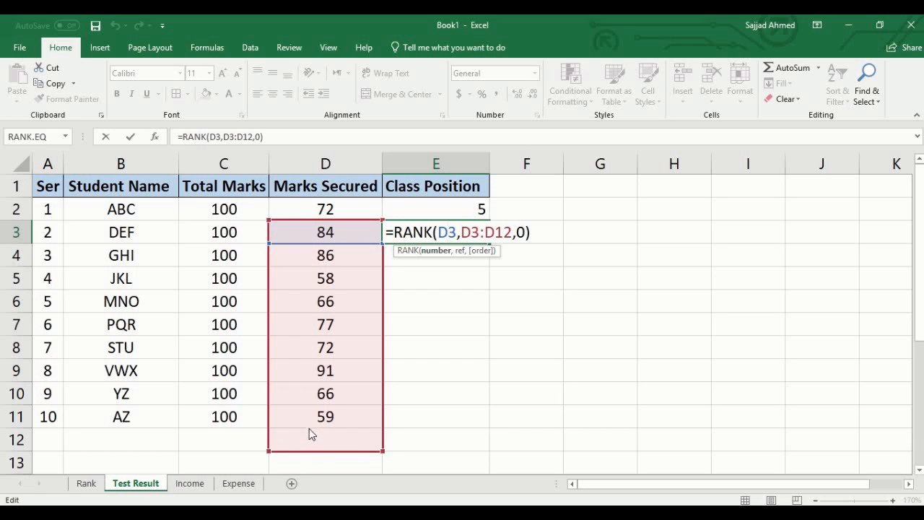
drag(309, 428, 311, 423)
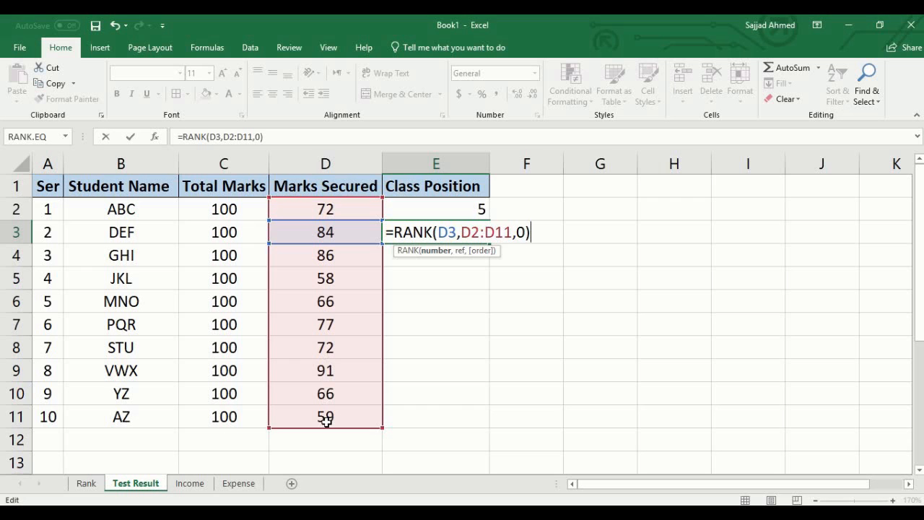
key(Return)
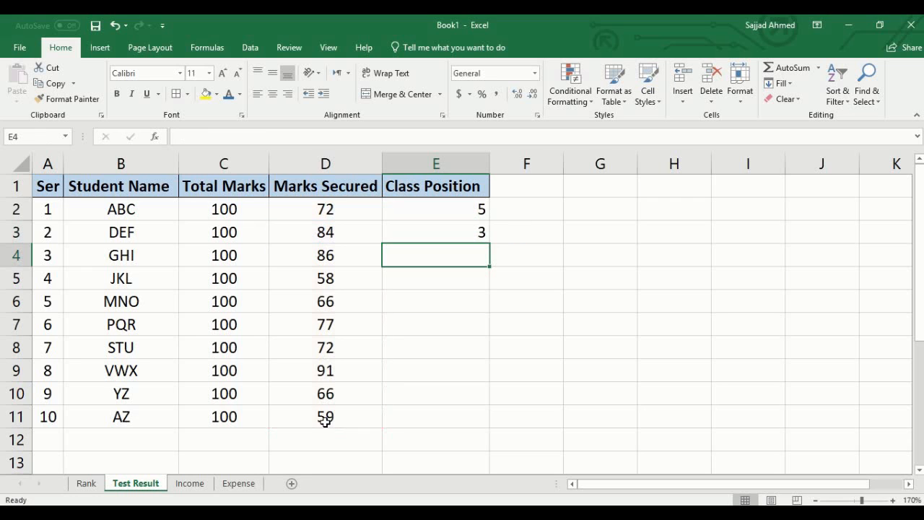
click(467, 225)
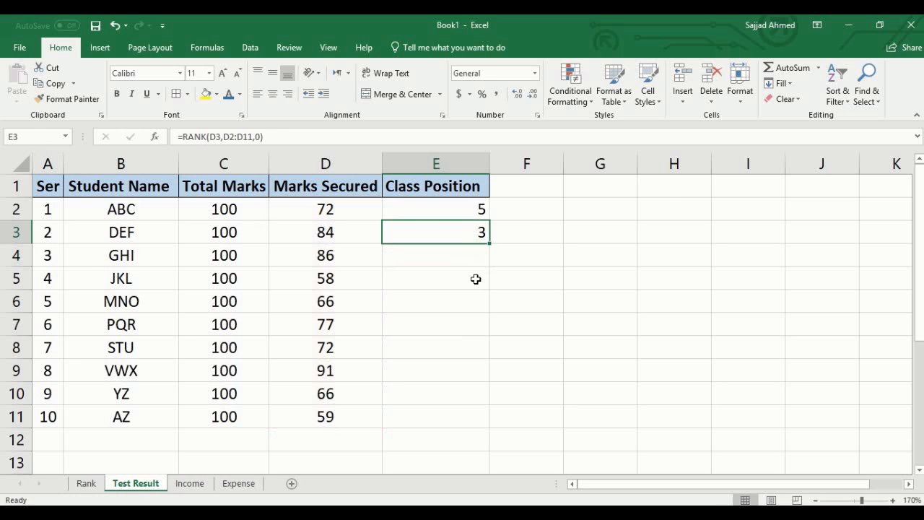
key(Delete)
- Make the reference range in E2 absolute so the formula reads =RANK(D2,$D$2:$D$11,0)
click(455, 208)
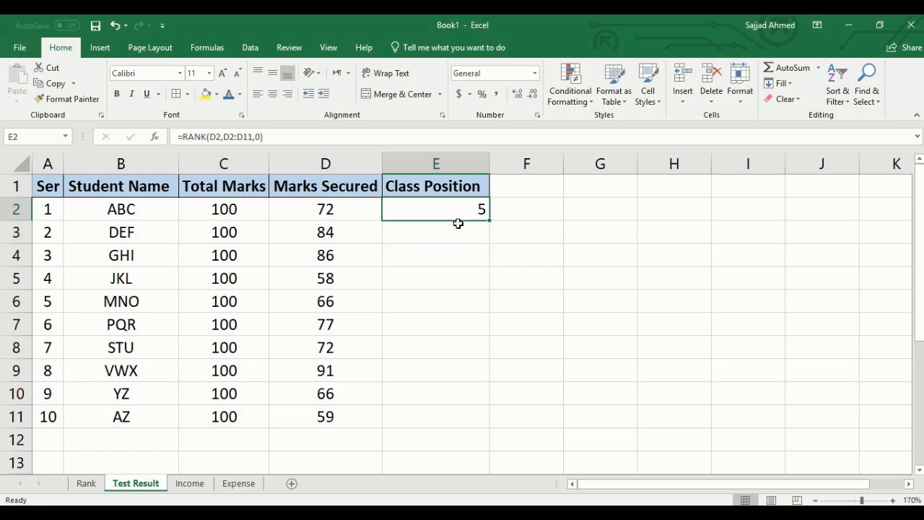
double_click(430, 209)
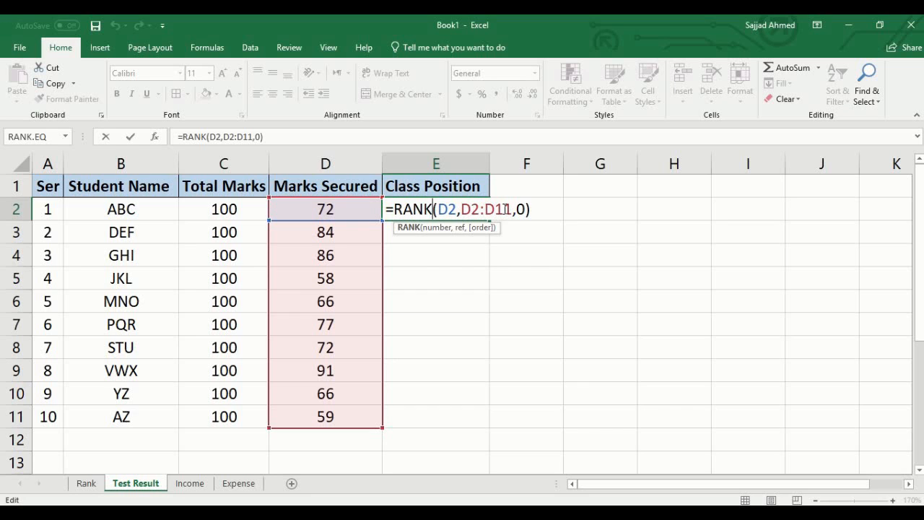
click(479, 208)
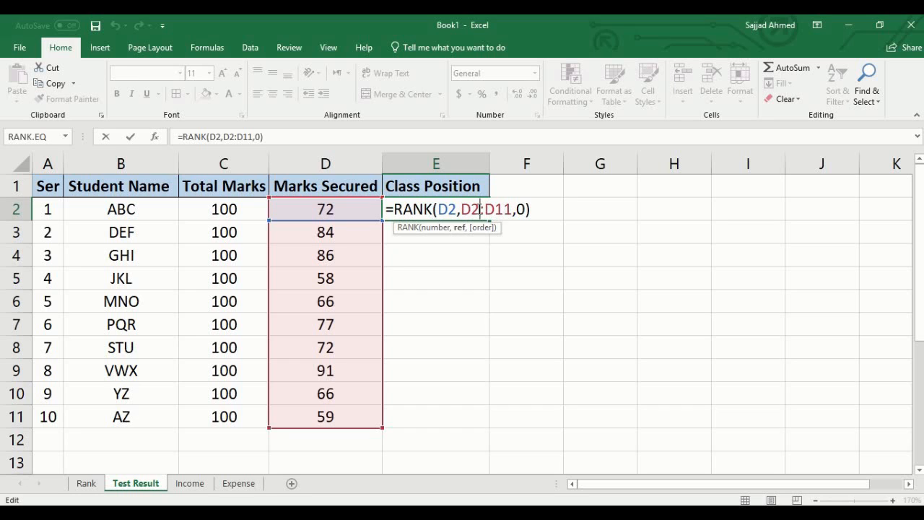
key(F4)
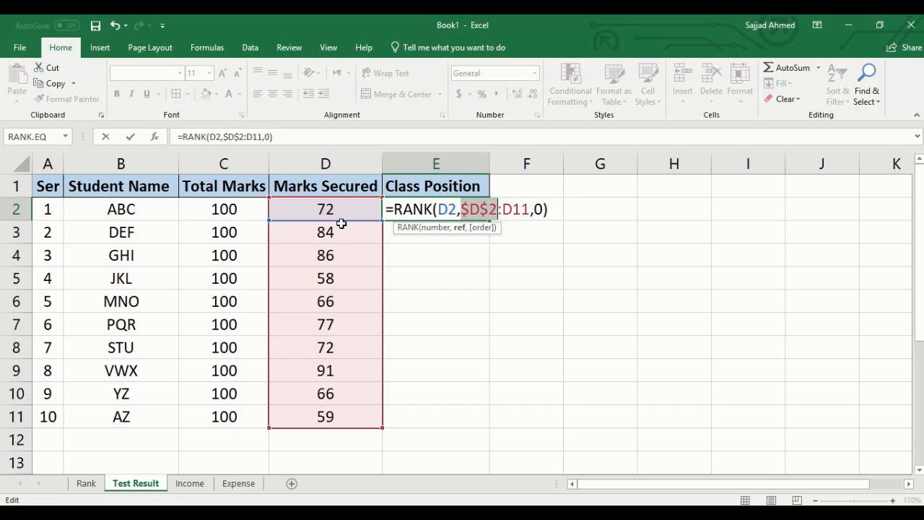
click(514, 209)
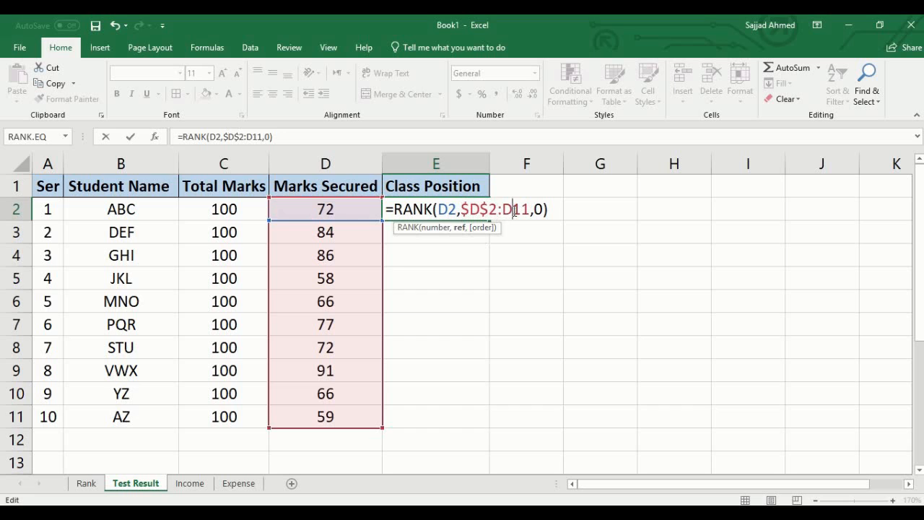
key(F4)
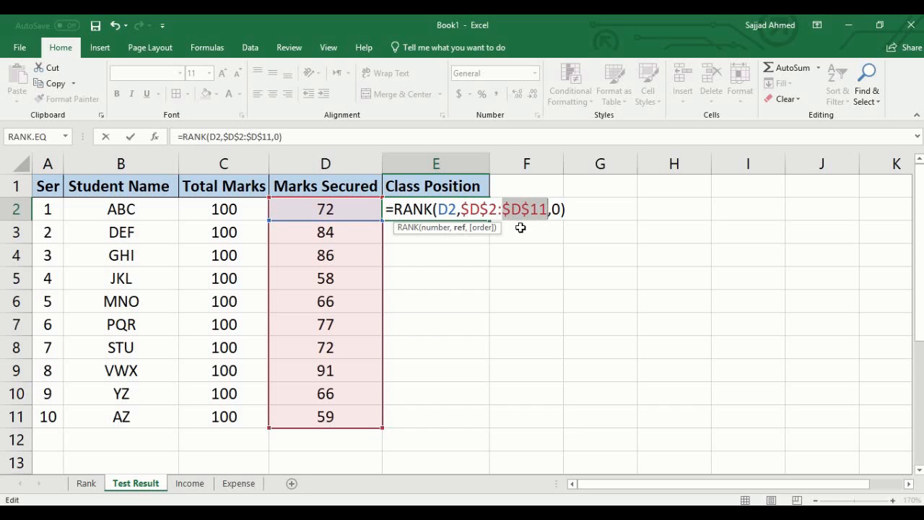
key(Return)
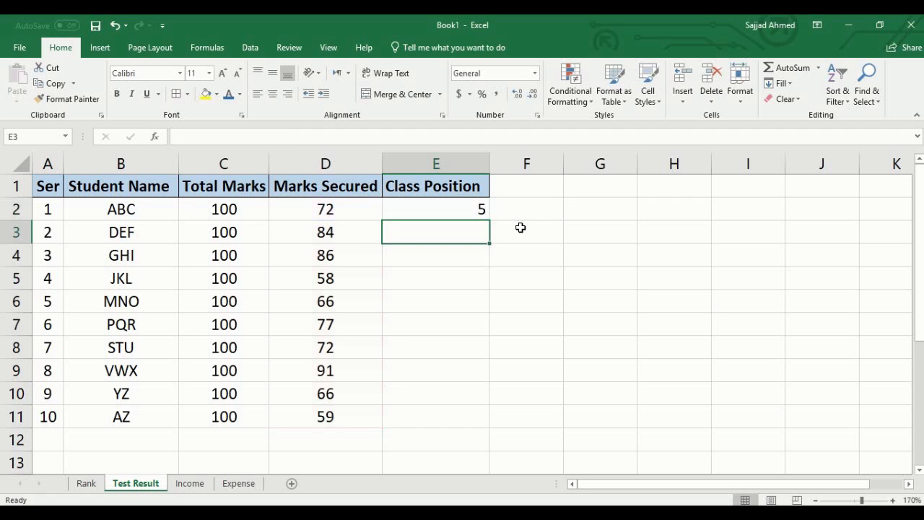
- Copy the RANK formula with the absolute range from E2 into E3
click(475, 209)
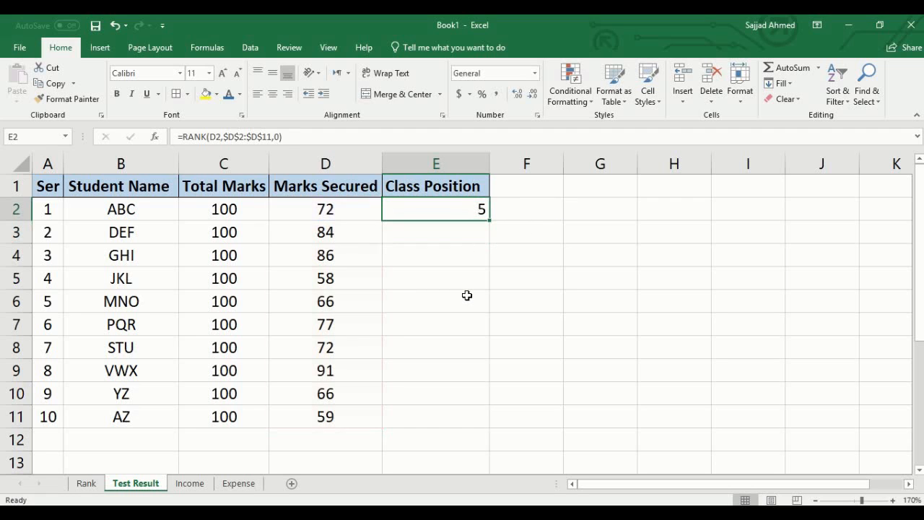
key(ctrl+c)
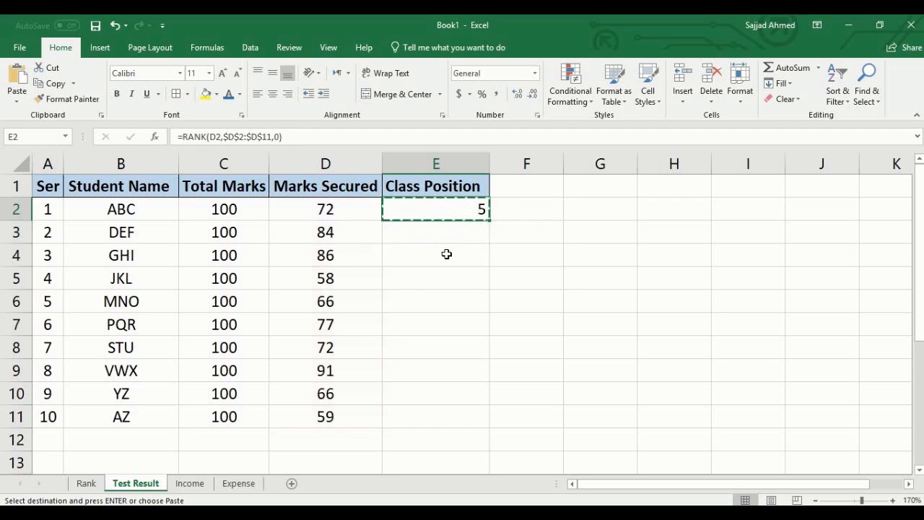
click(447, 233)
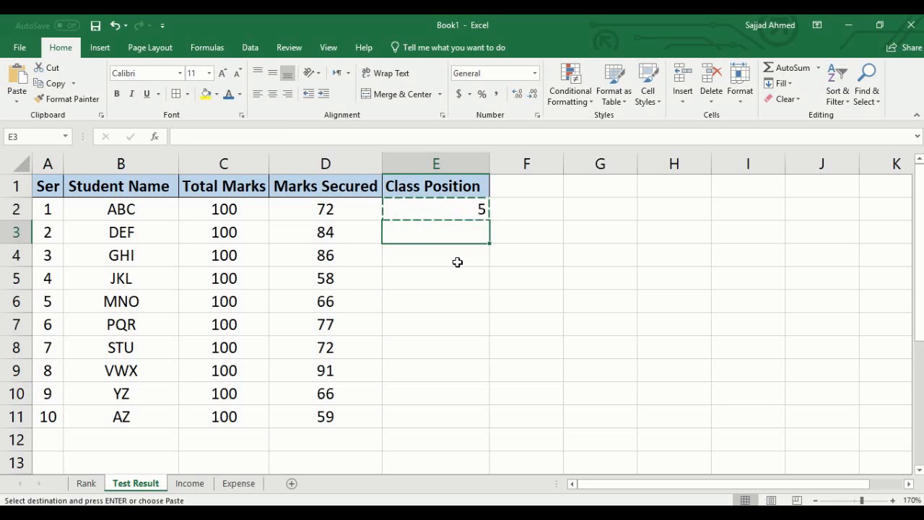
key(ctrl+v)
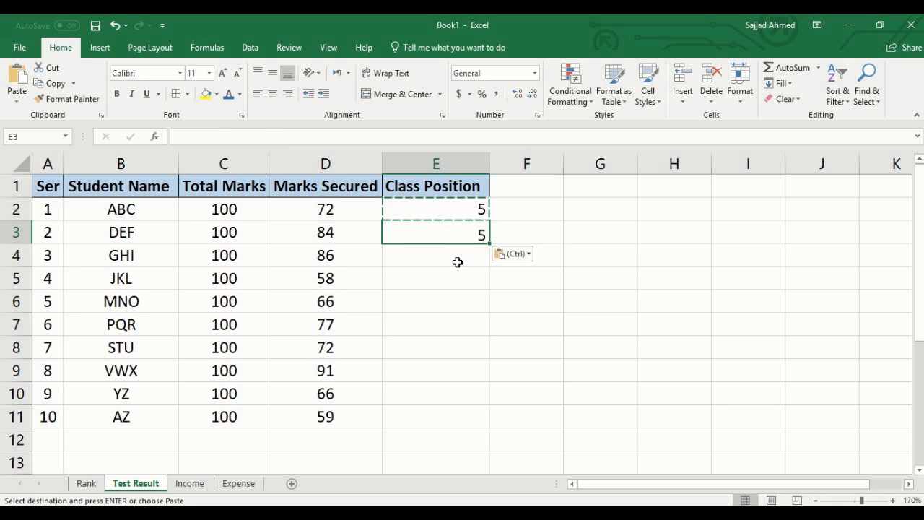
key(Escape)
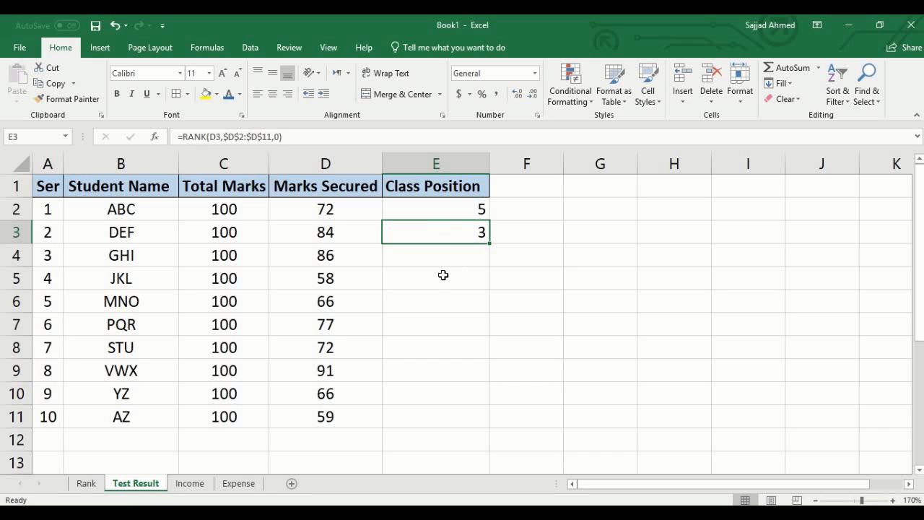
- Check the references of the copied formula in E3, clear that cell, and select E2 again
double_click(426, 232)
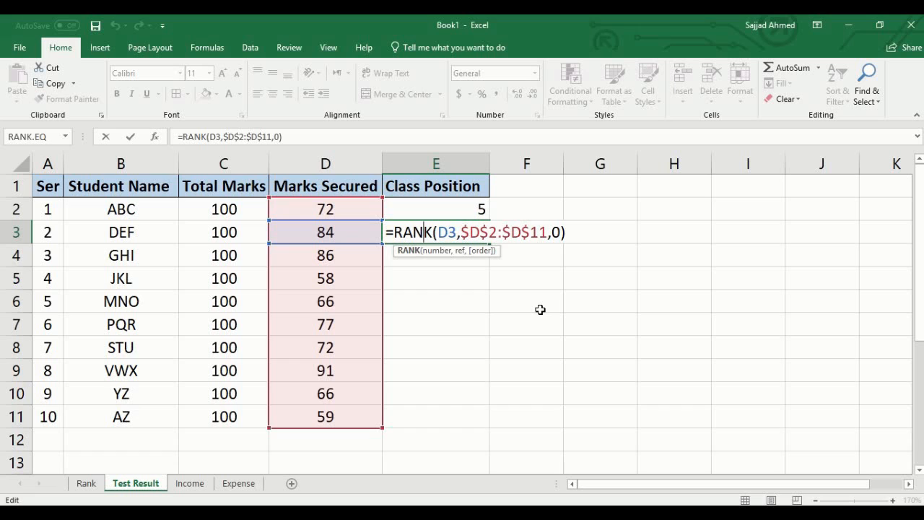
key(ctrl+Return)
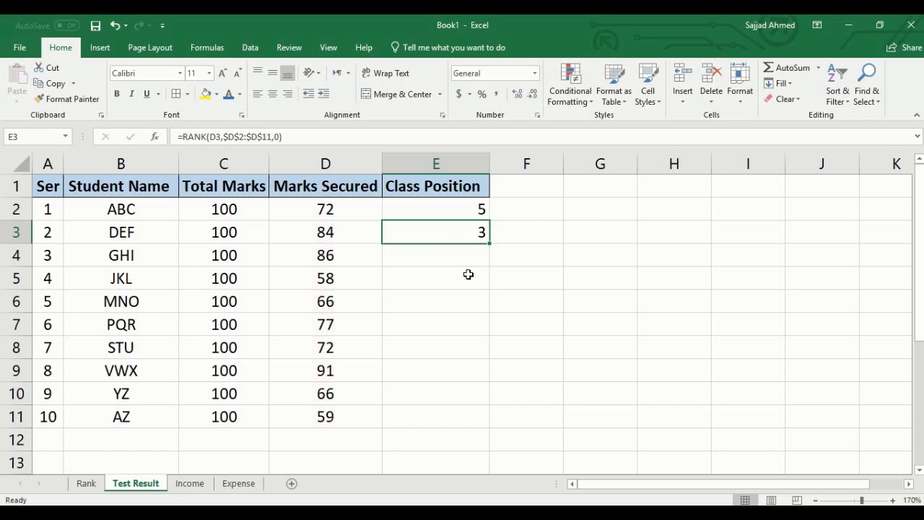
key(Delete)
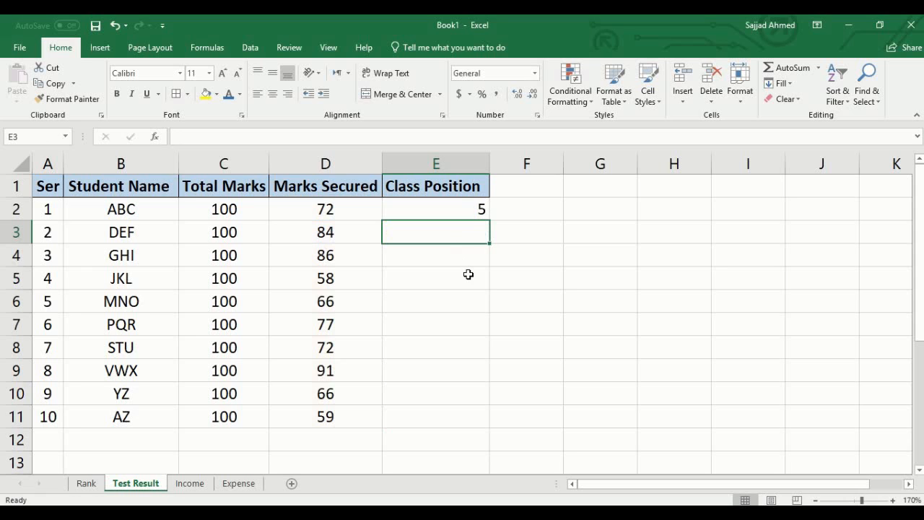
click(475, 209)
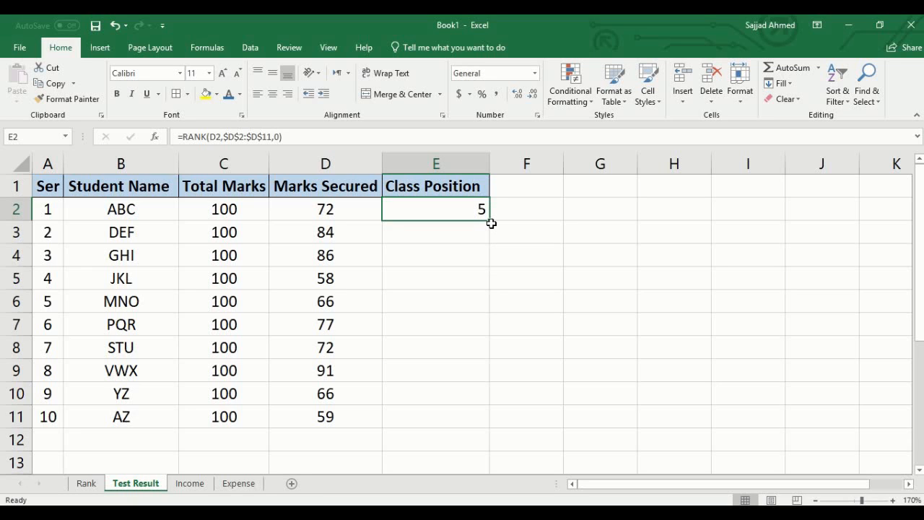
- Fill the RANK formula from E2 down through E11 and check the references of the copied formula in E11
drag(490, 221, 458, 420)
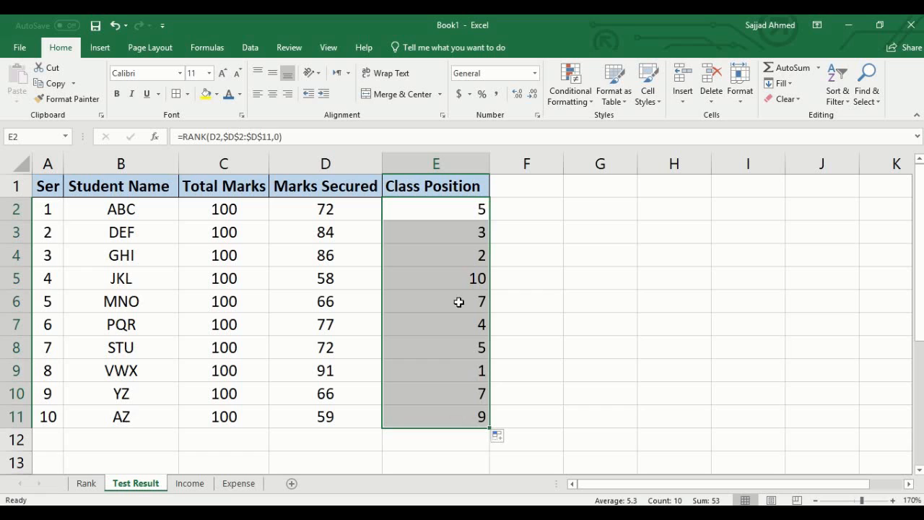
click(458, 237)
click(450, 331)
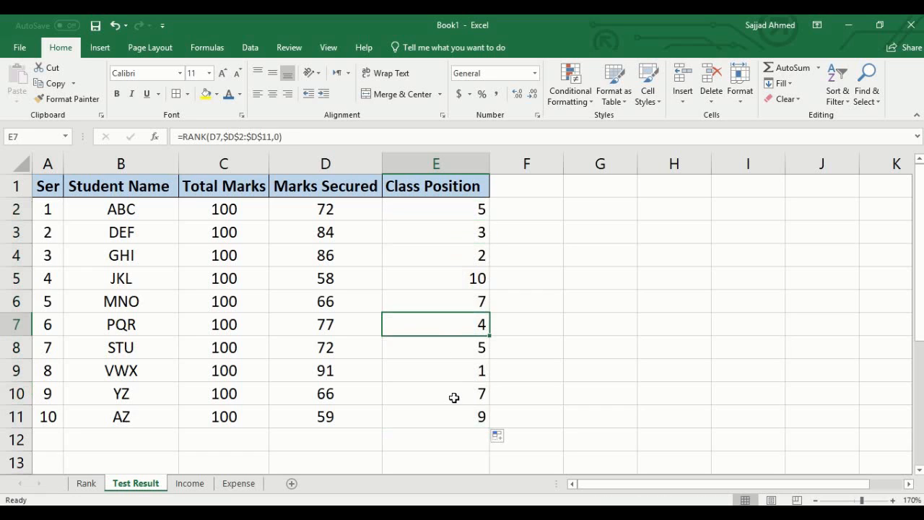
click(453, 396)
click(453, 419)
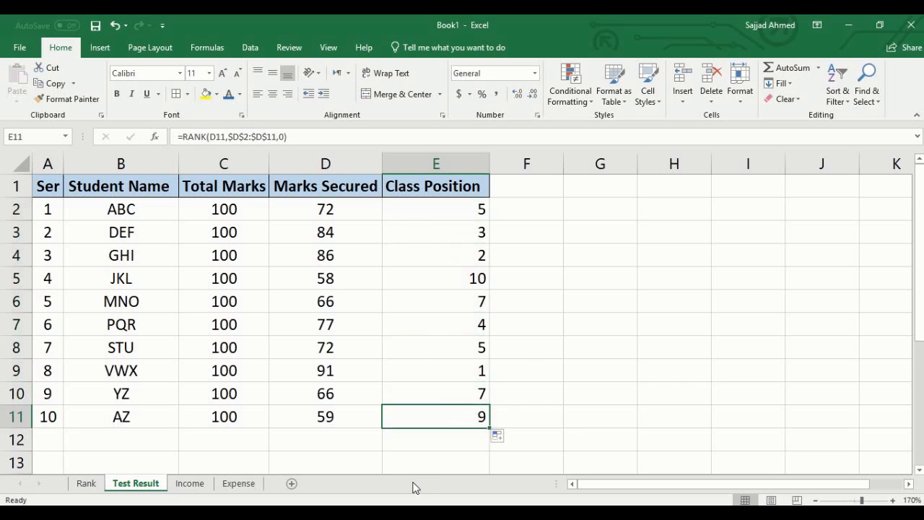
double_click(446, 417)
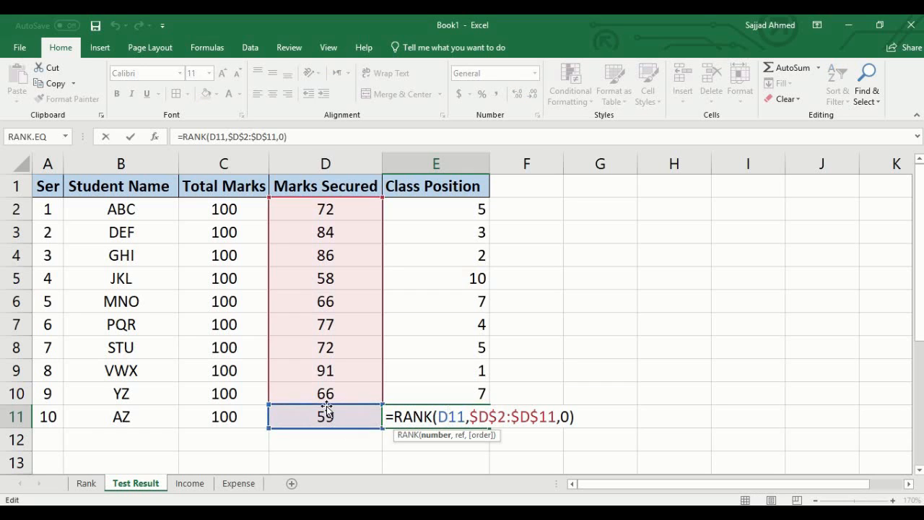
mouse_move(326, 408)
mouse_down()
mouse_move(324, 210)
mouse_move(324, 409)
mouse_up()
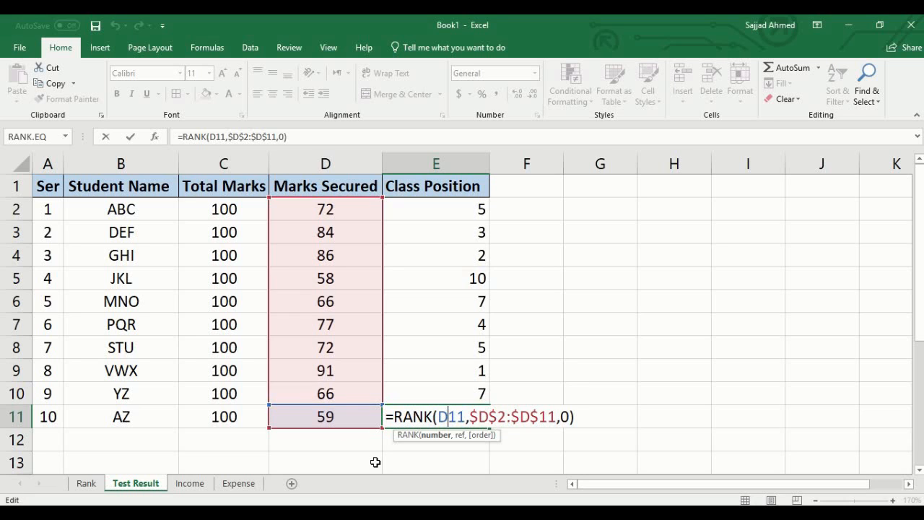
key(ctrl+Return)
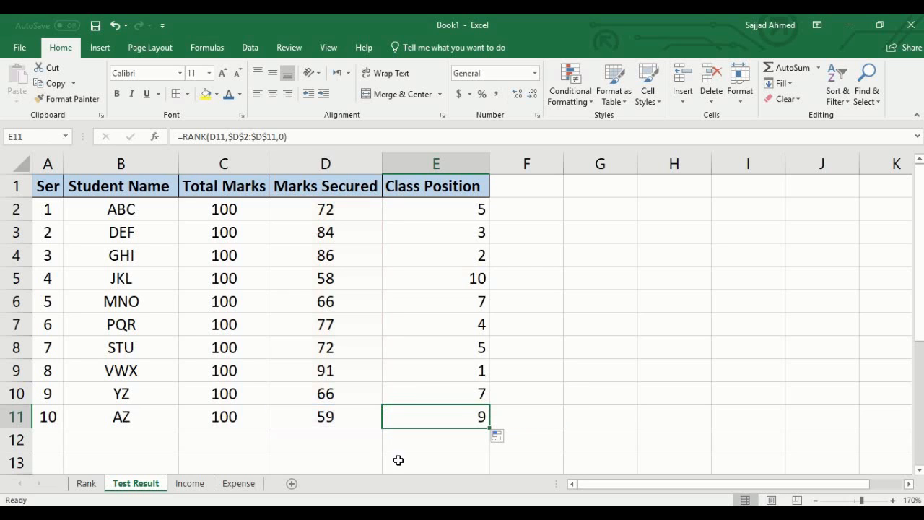
- Review the class positions in E2:E11, checking those of students VWX and JKL against their marks
click(512, 364)
drag(448, 208, 450, 419)
click(437, 336)
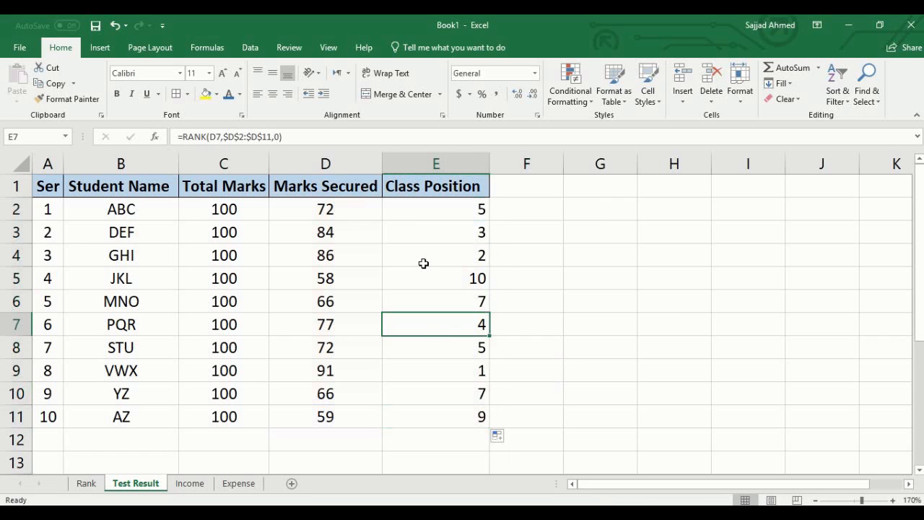
click(420, 210)
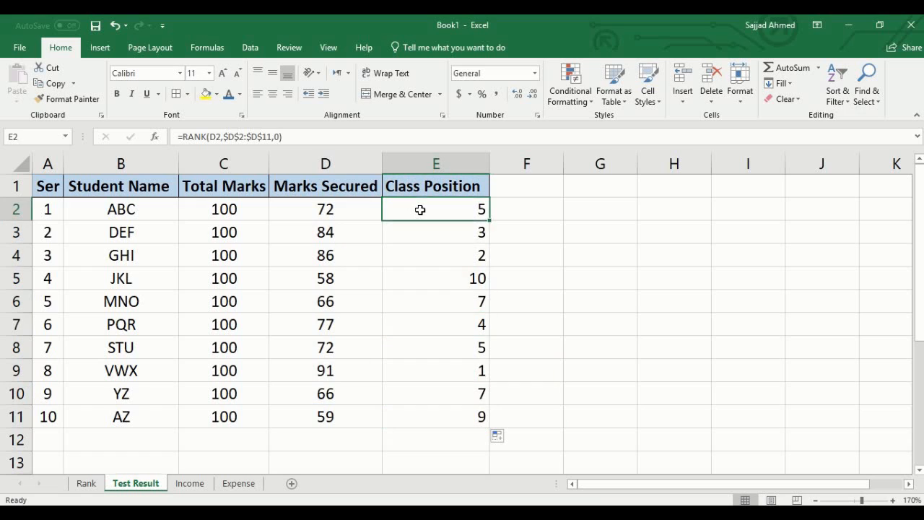
click(456, 371)
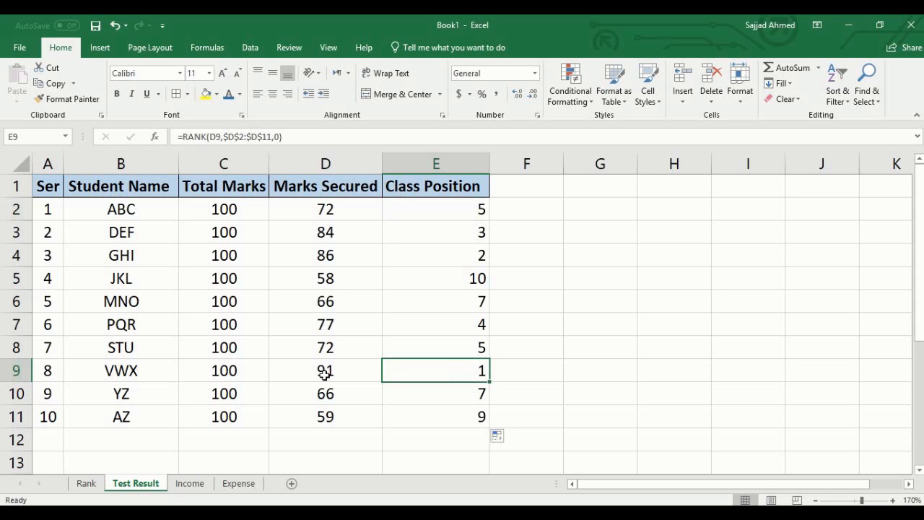
click(482, 283)
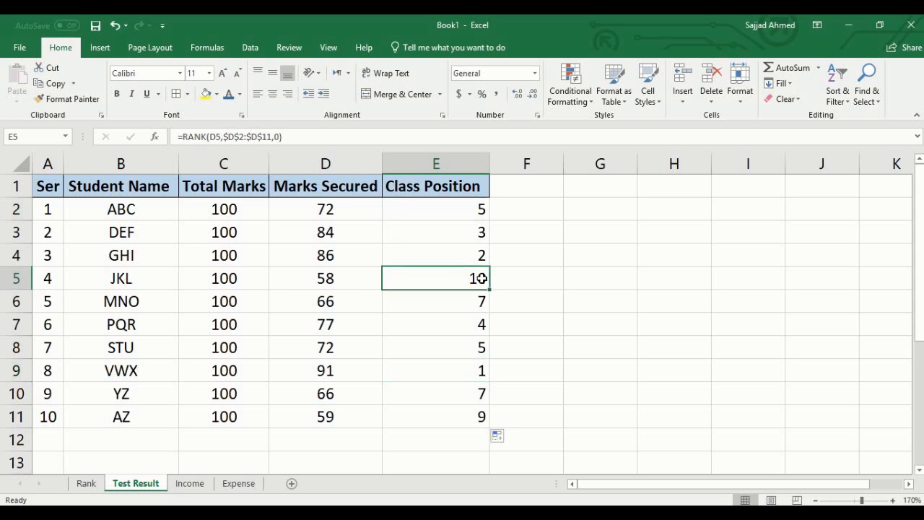
click(326, 281)
click(425, 283)
- Compare the marks and class positions of students ABC and STU, and check the position of student YZ against the marks
click(475, 347)
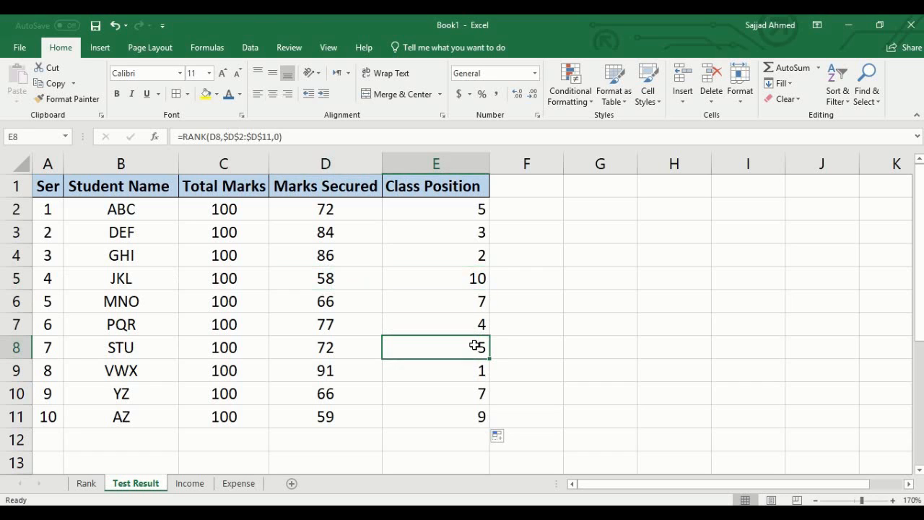
click(478, 207)
click(465, 351)
click(344, 348)
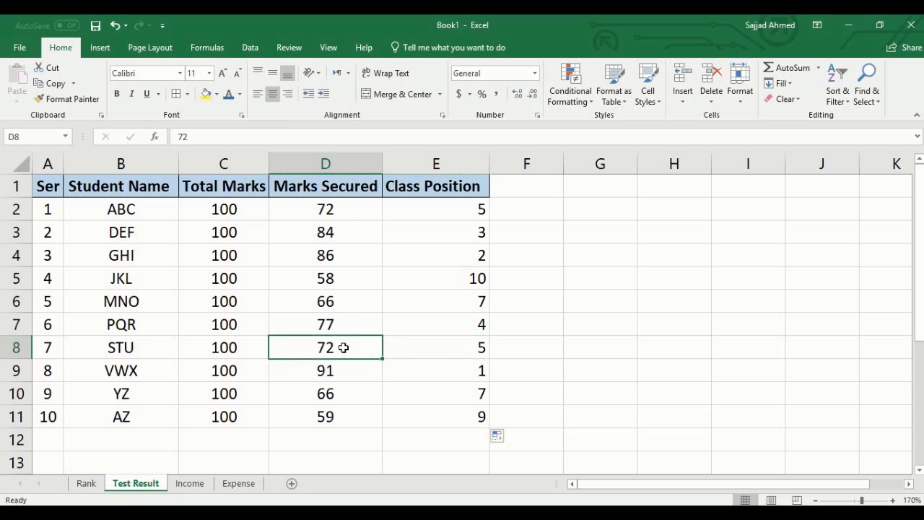
click(329, 205)
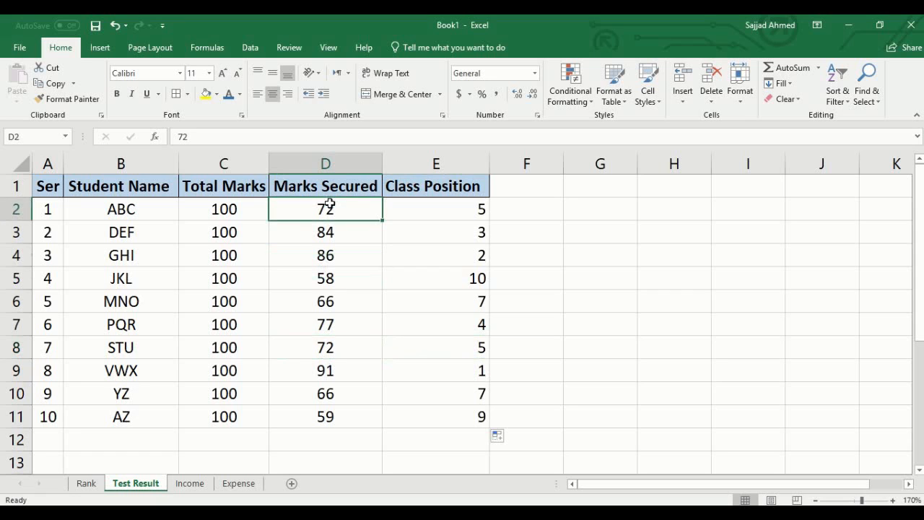
click(478, 348)
click(469, 209)
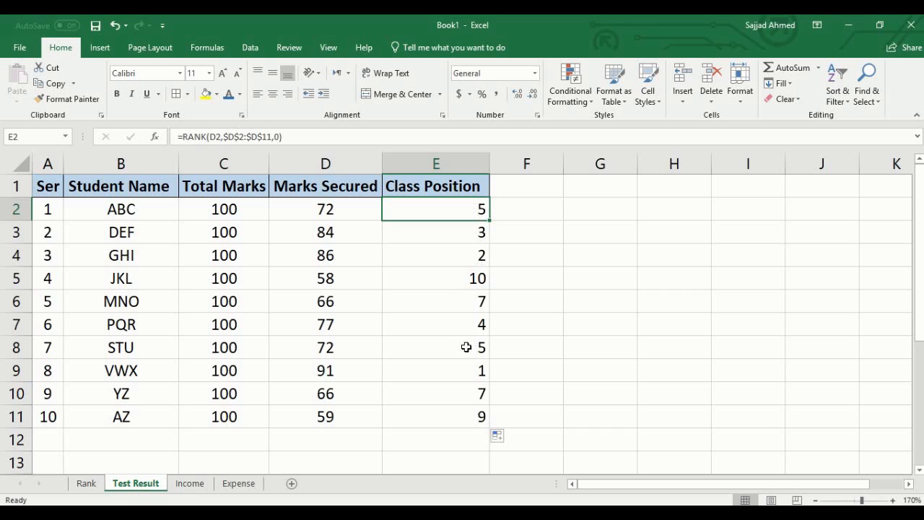
click(473, 394)
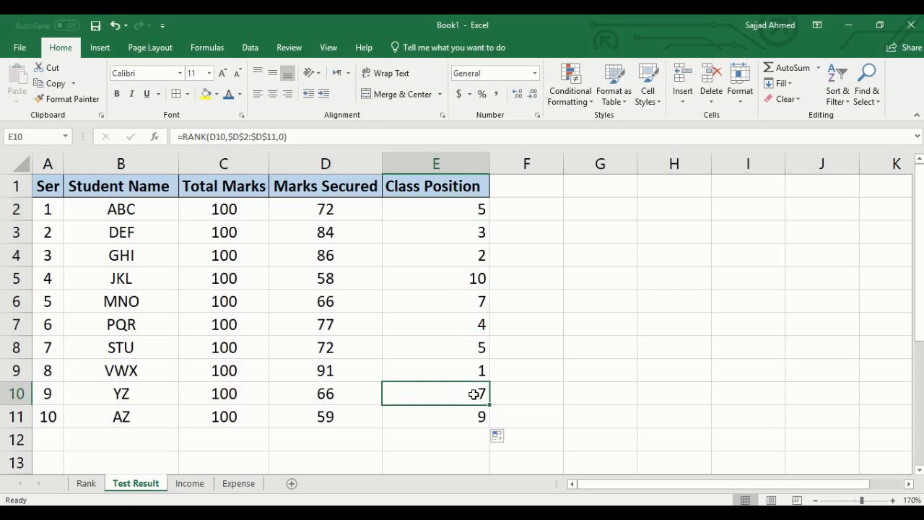
click(317, 399)
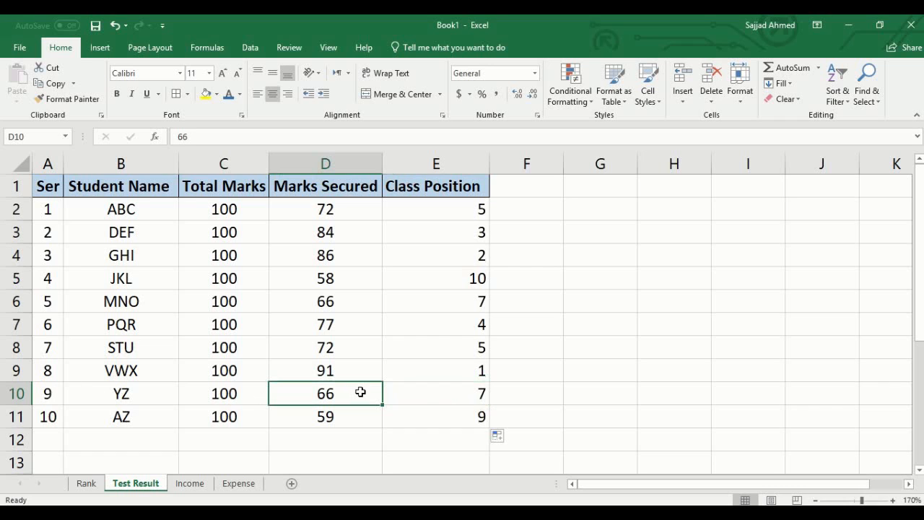
click(473, 392)
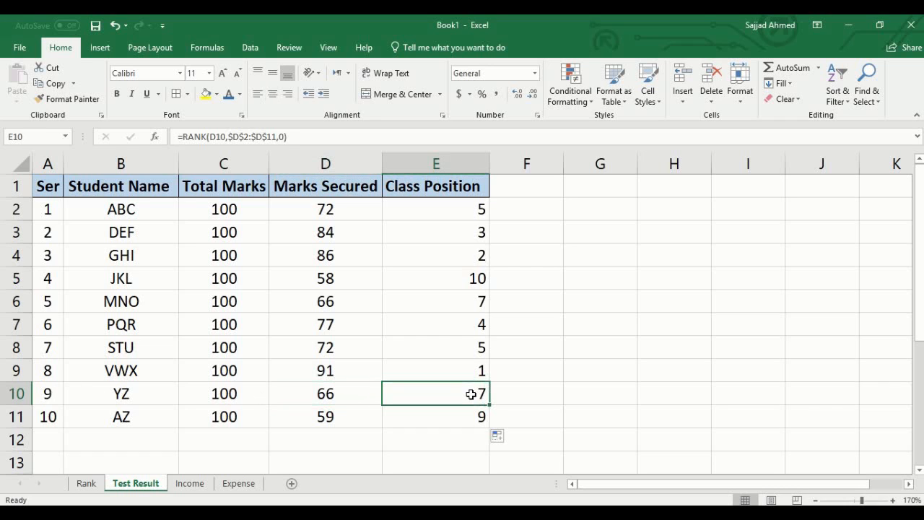
click(451, 435)
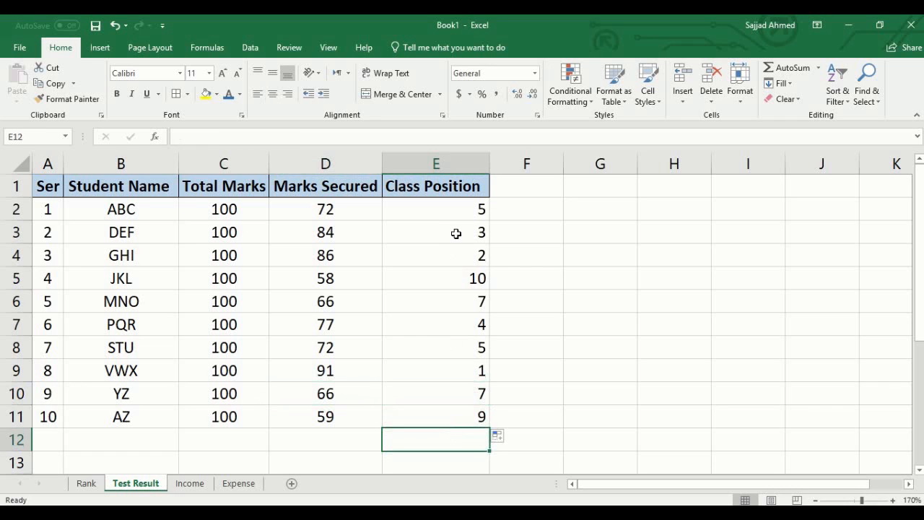
drag(457, 210, 456, 417)
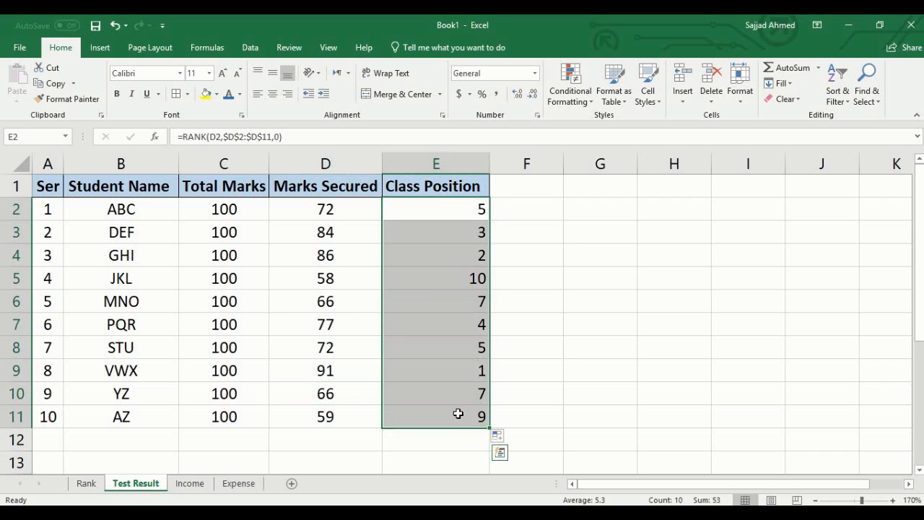
click(442, 438)
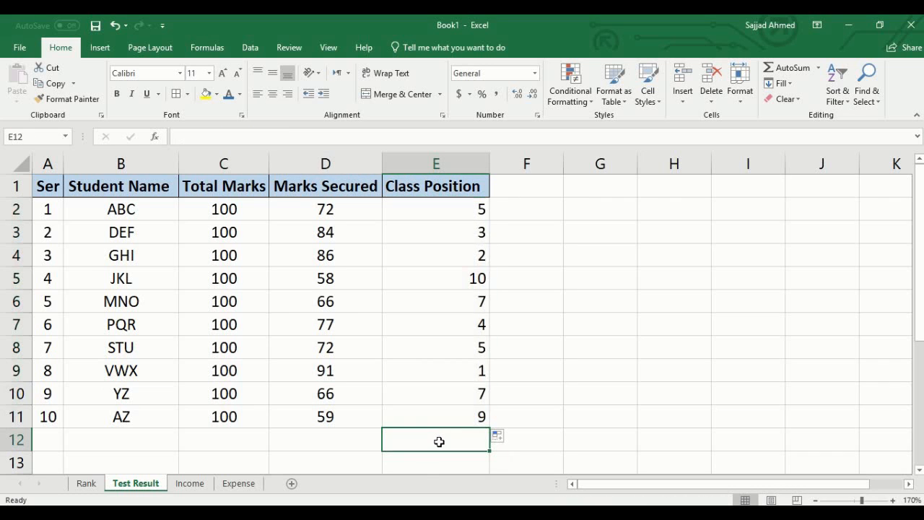
- On the Income sheet, enter =RANK(B2,B2:B13,0) in C2 to rank January's revenue in descending order
click(189, 485)
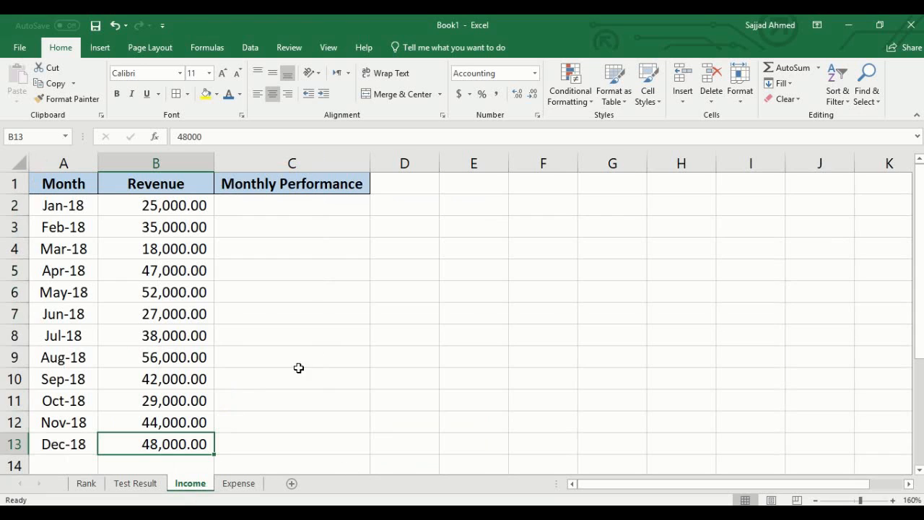
click(301, 206)
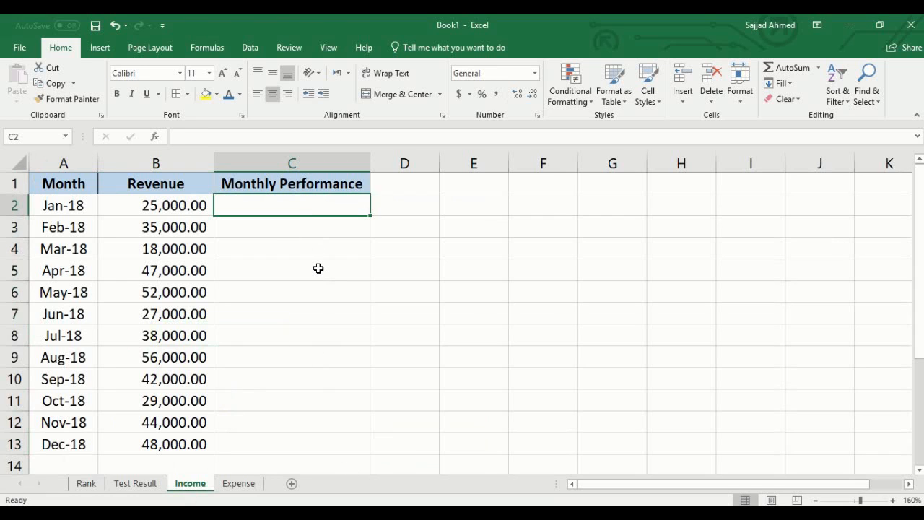
text(=)
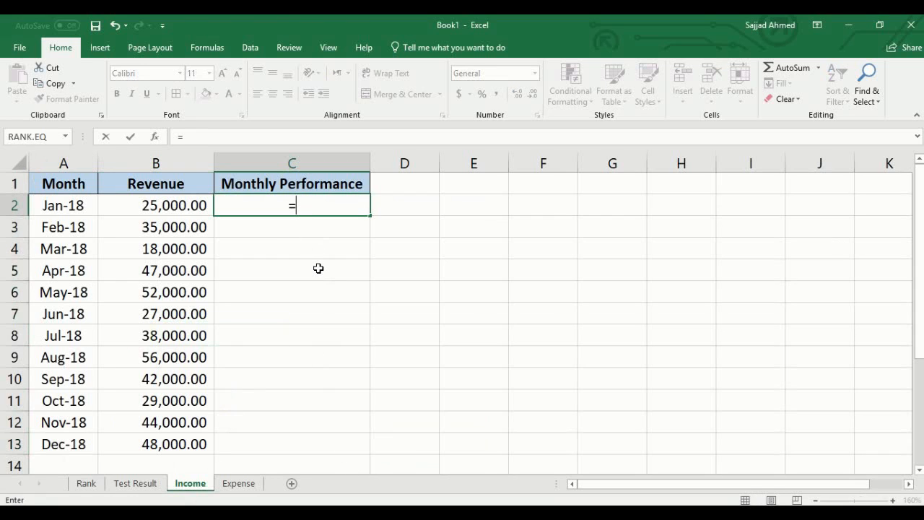
text(RANK)
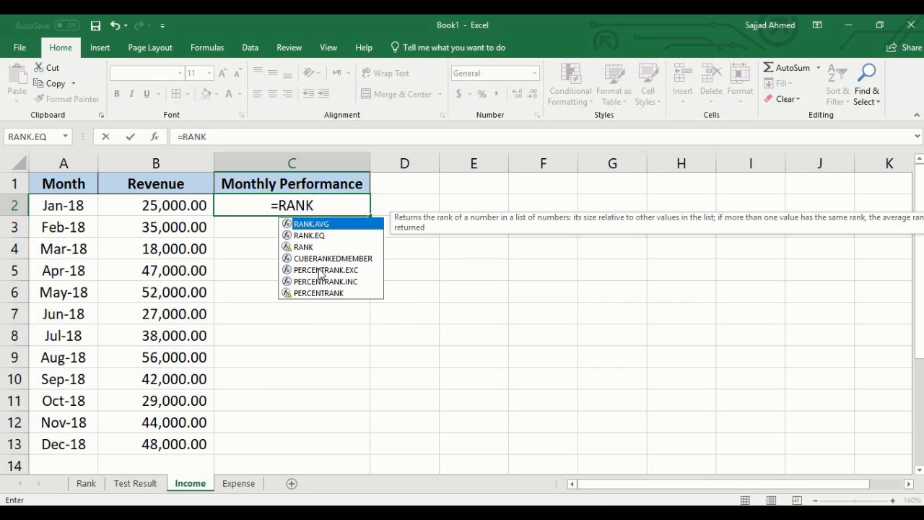
text(()
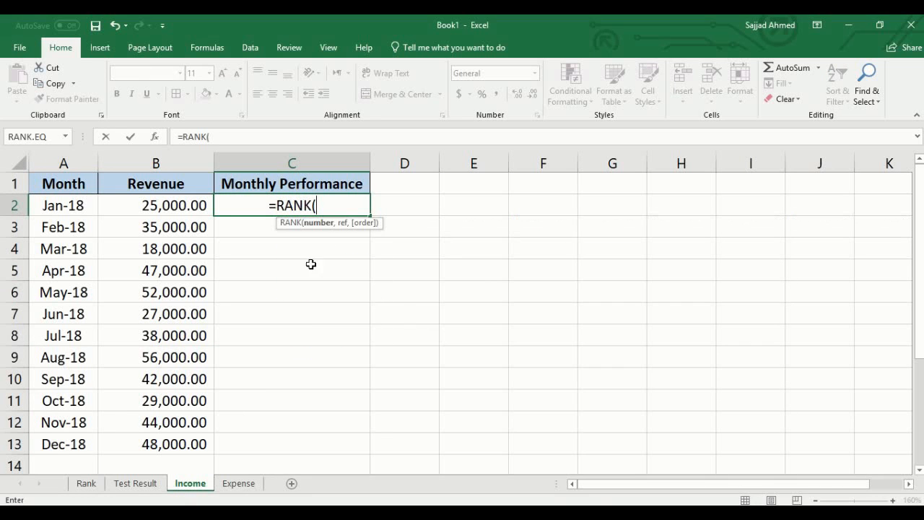
click(166, 204)
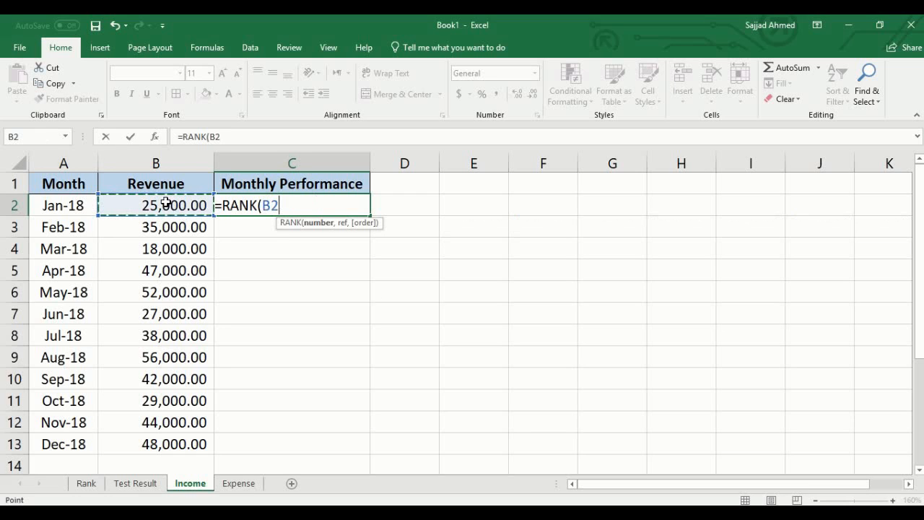
text(,)
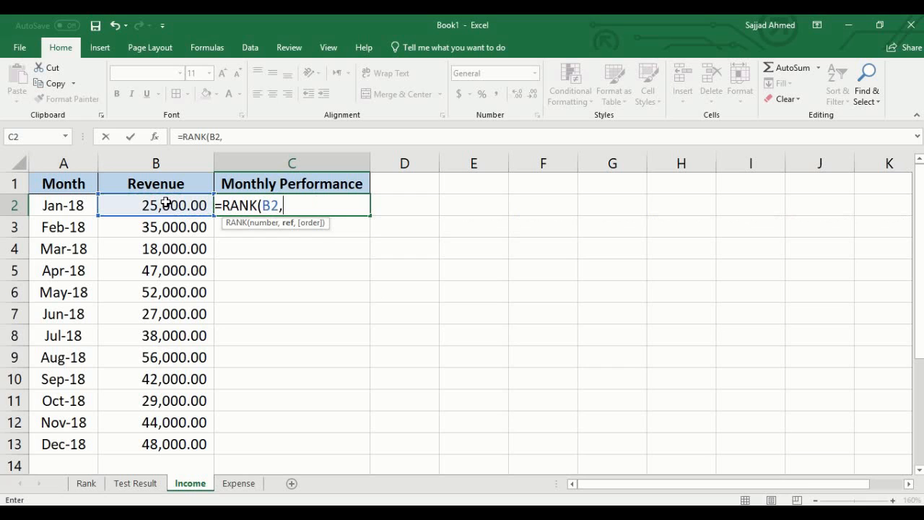
click(166, 204)
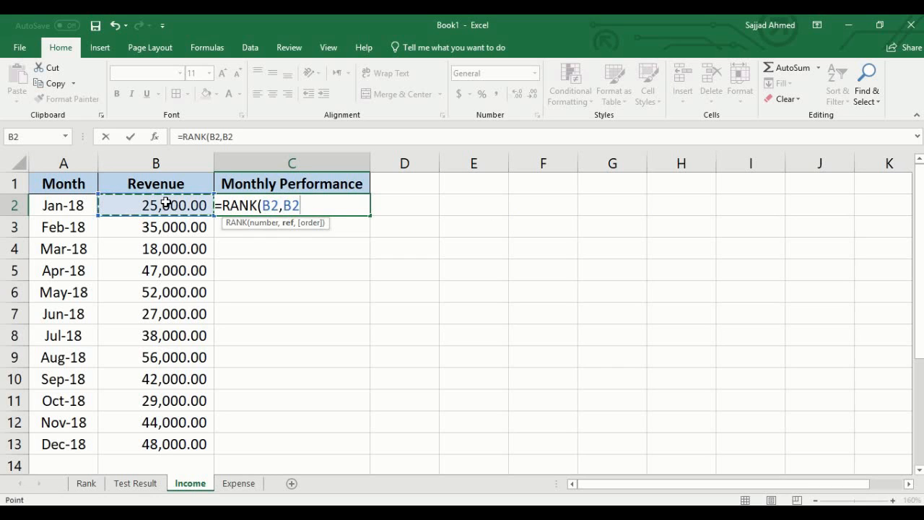
drag(166, 204, 157, 440)
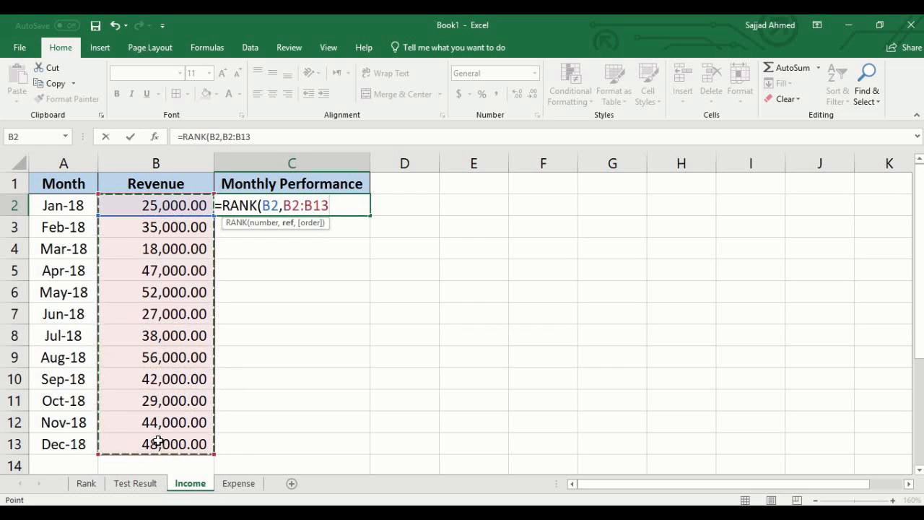
text(,)
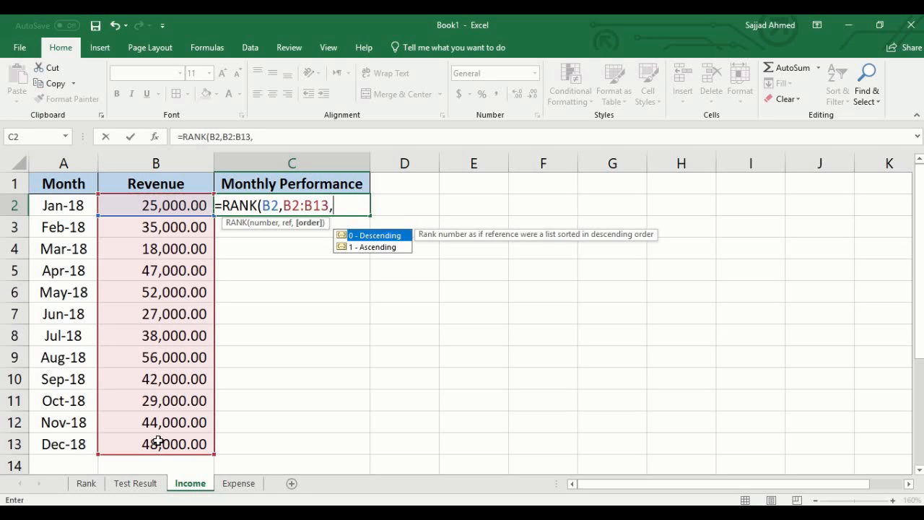
text(0))
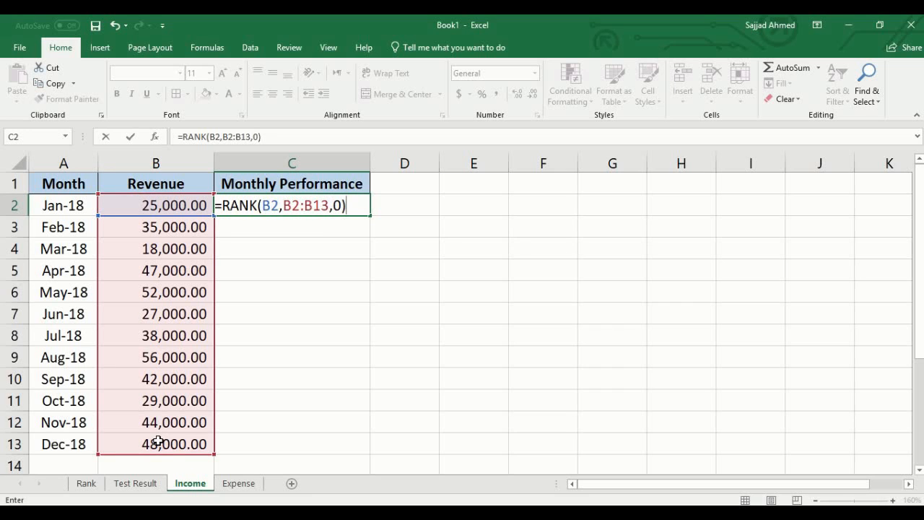
- Make the range in January's RANK formula absolute as $B$2:$B$13 and fill the formula from C2 down through C13
click(293, 207)
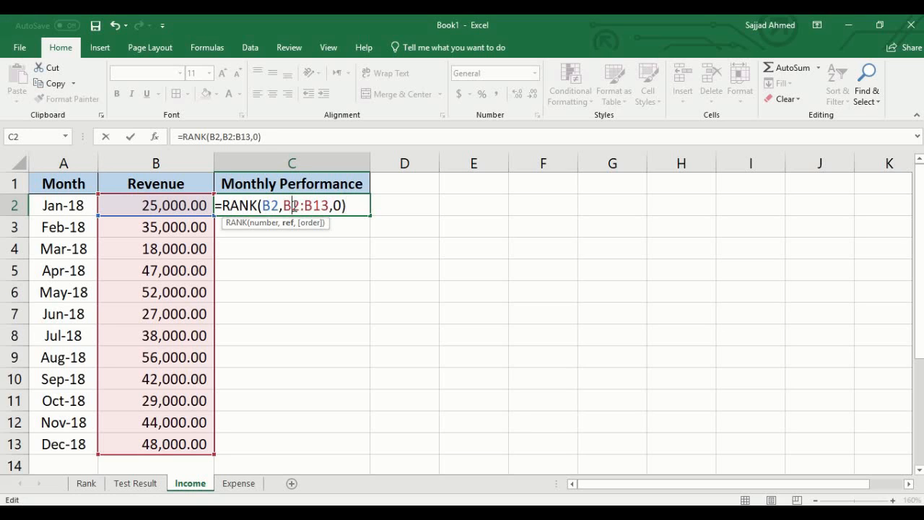
key(F4)
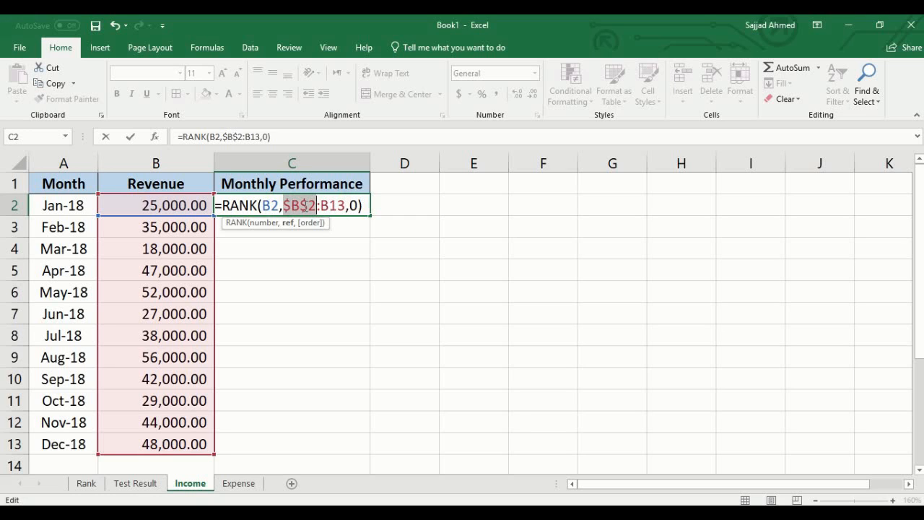
click(330, 206)
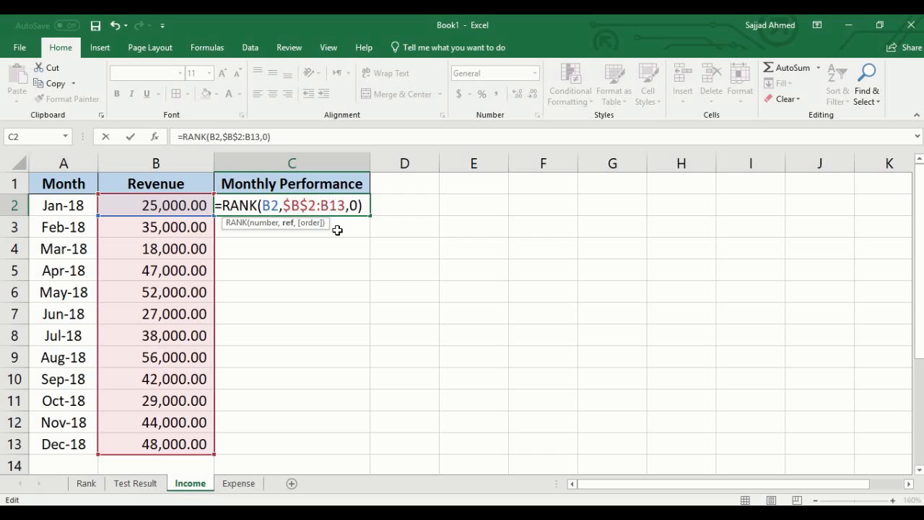
key(F4)
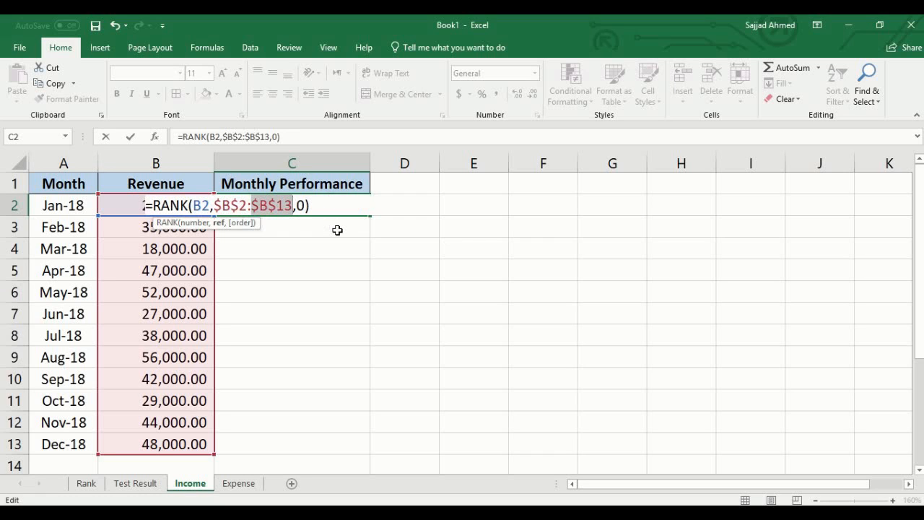
key(Return)
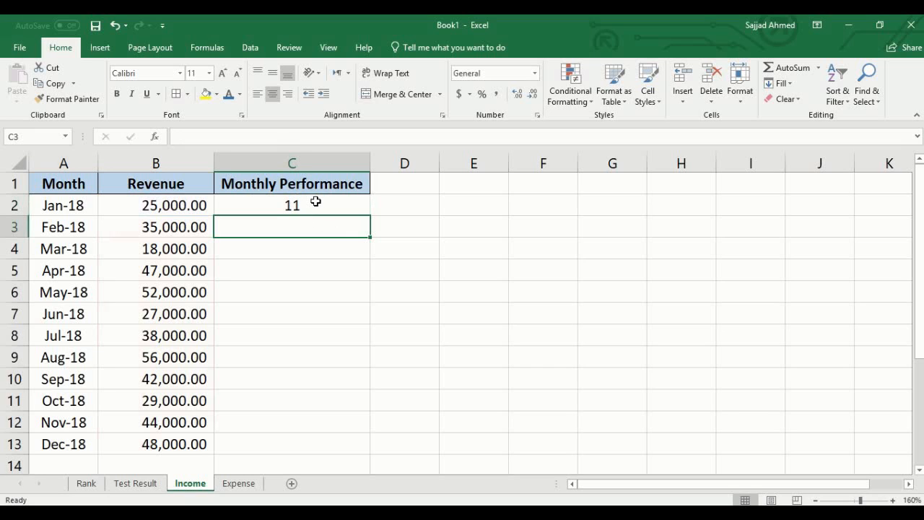
click(316, 202)
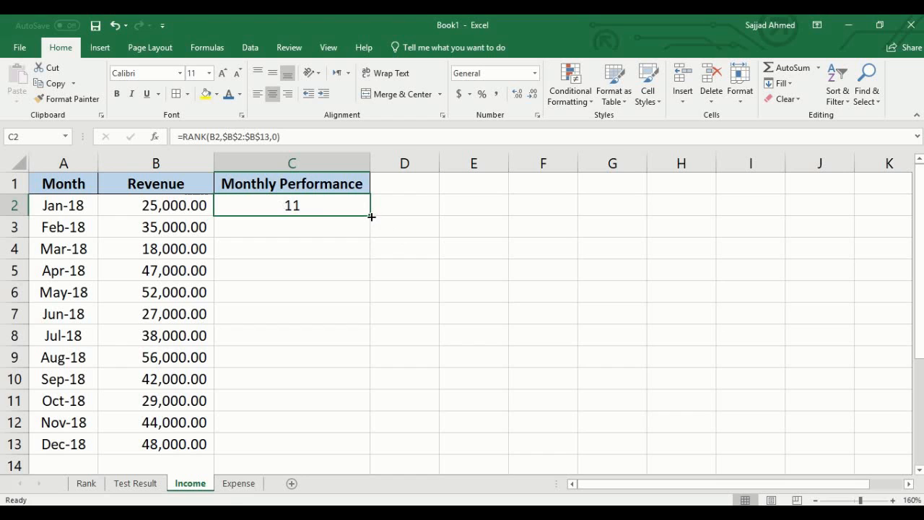
drag(371, 217, 359, 447)
- Review the Income sheet's monthly ranks, checking March and August against their revenue and looking at the ranks of May and December
click(335, 254)
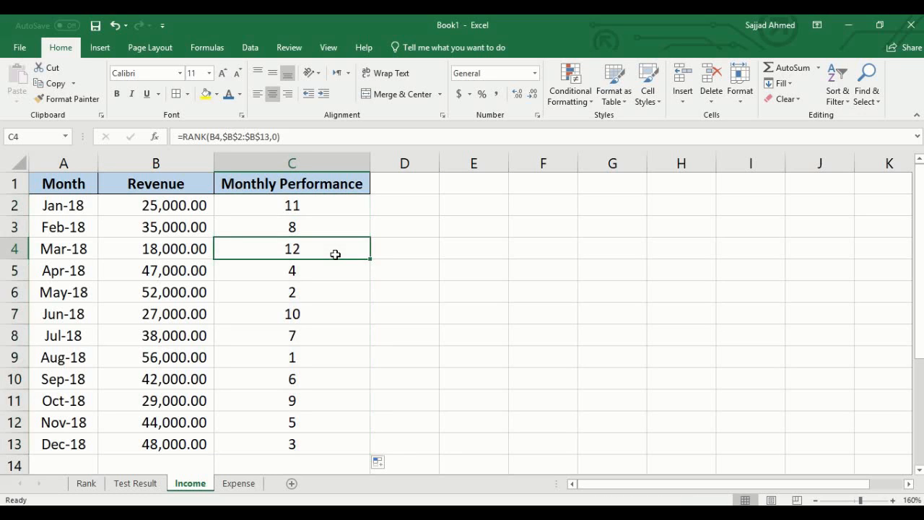
click(326, 355)
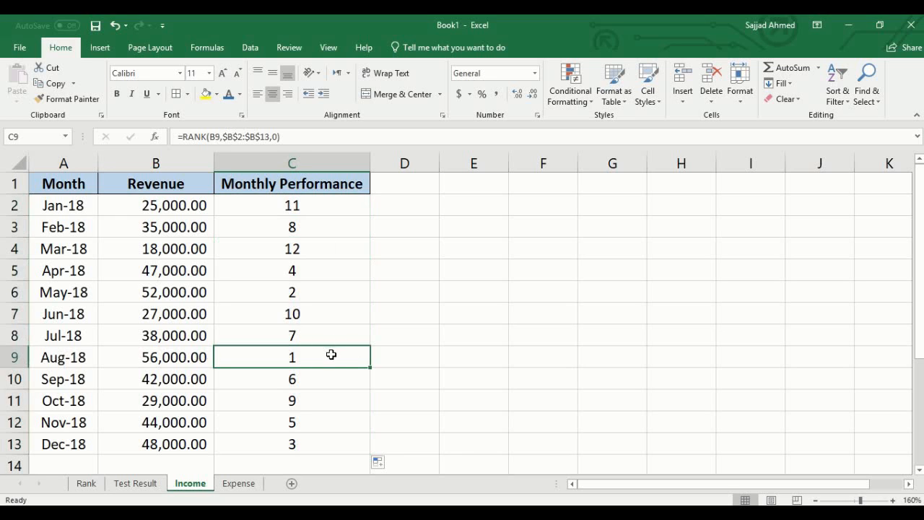
click(149, 359)
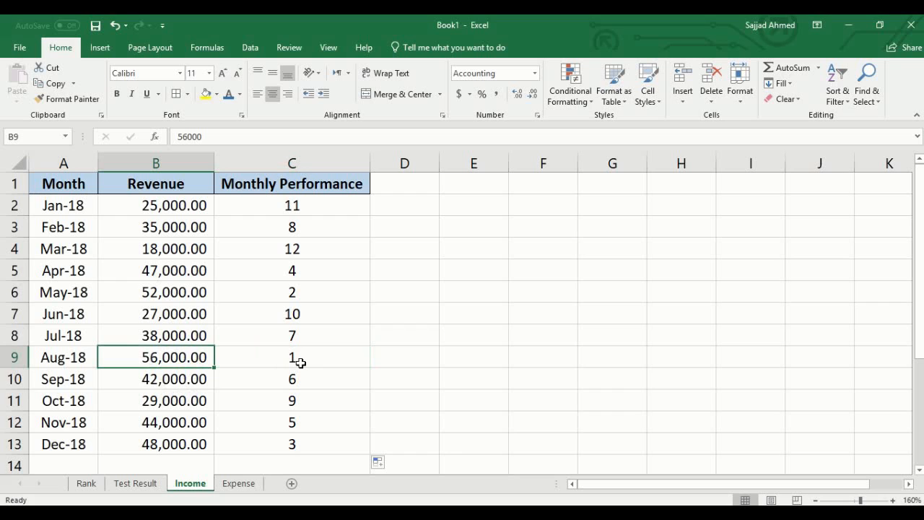
click(303, 246)
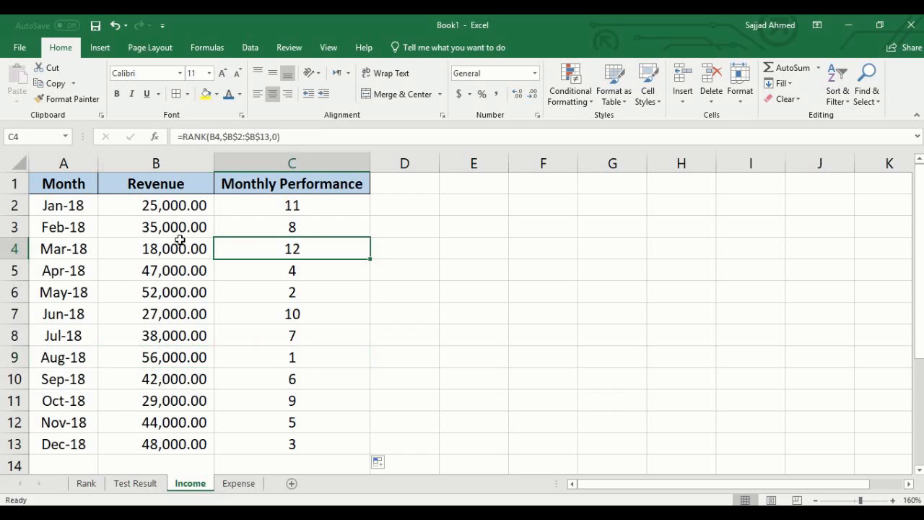
click(146, 247)
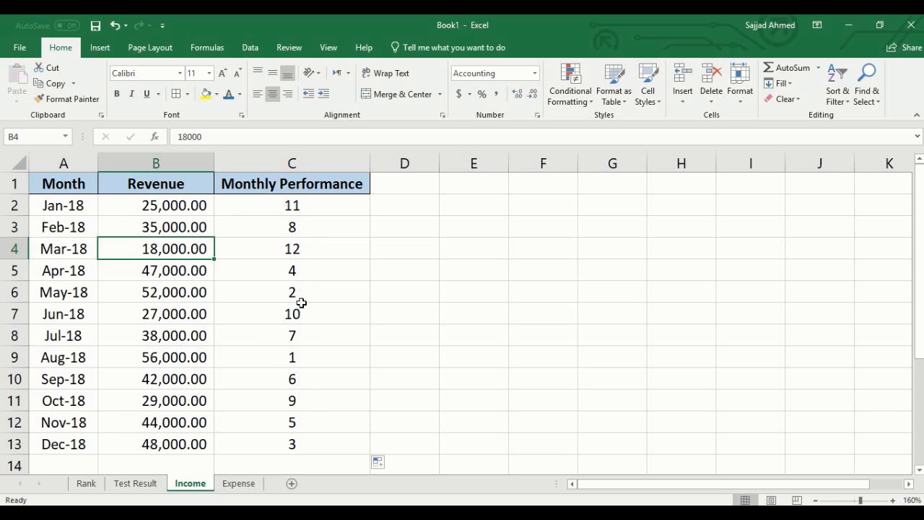
click(295, 356)
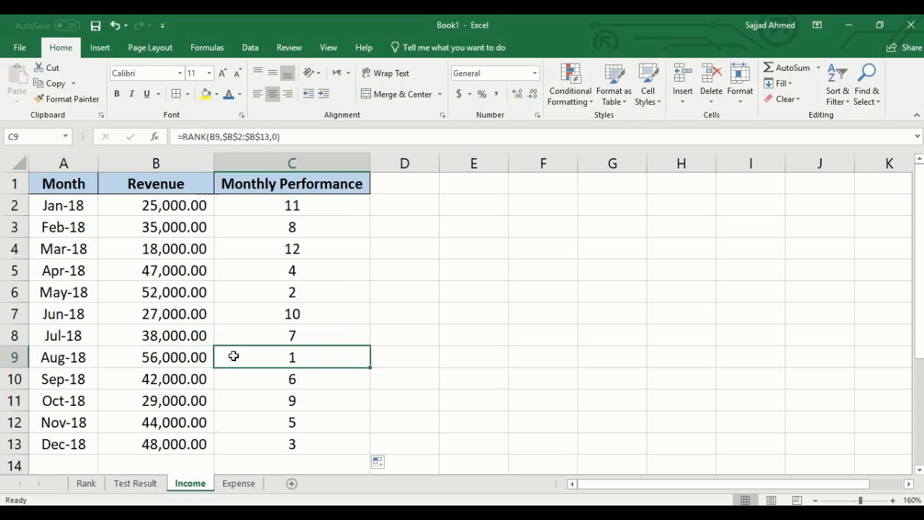
click(264, 285)
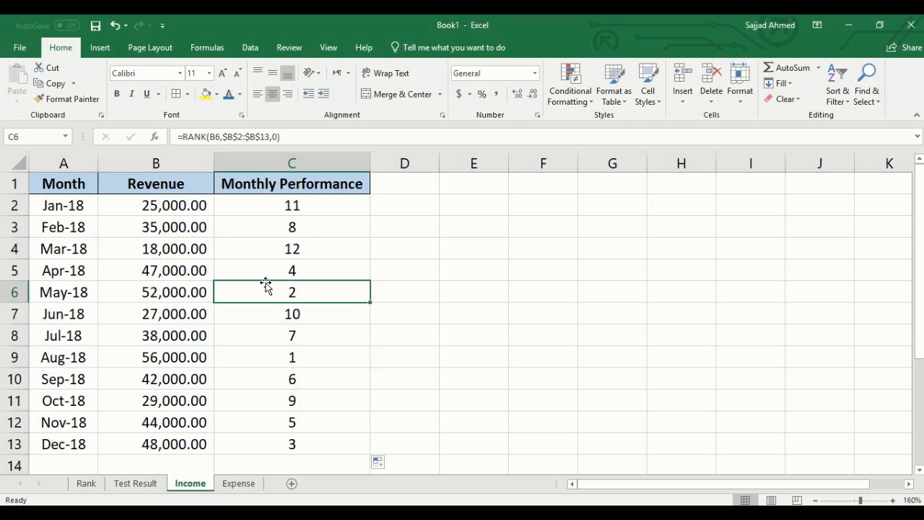
key(Down)
key(Down)
key(Down)
key(Down)
key(Down)
click(264, 440)
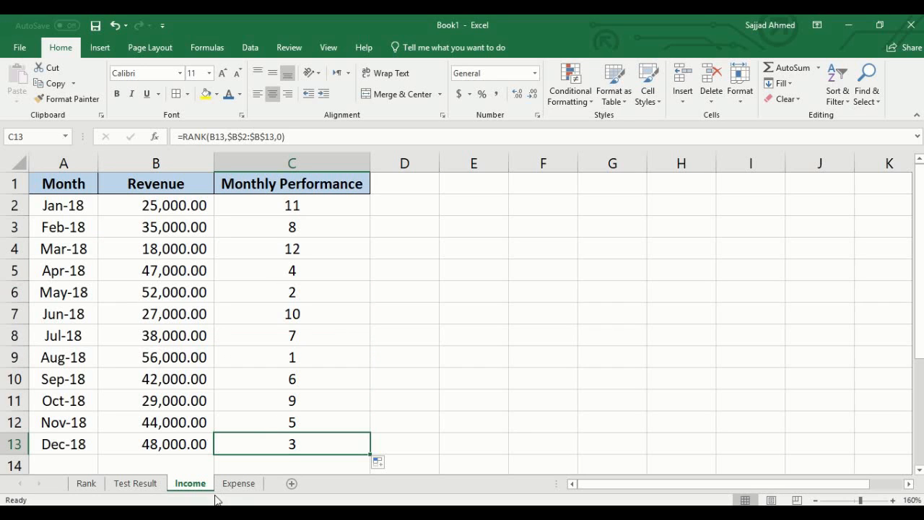
- On the Expense sheet, write =RANK(B2,B2:B13,1) in C2 to rank January's expense in ascending order
click(241, 483)
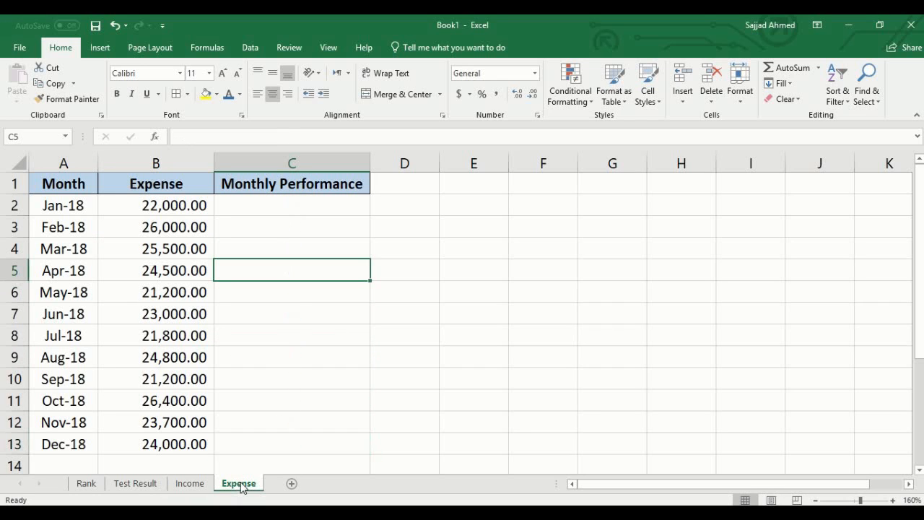
click(192, 207)
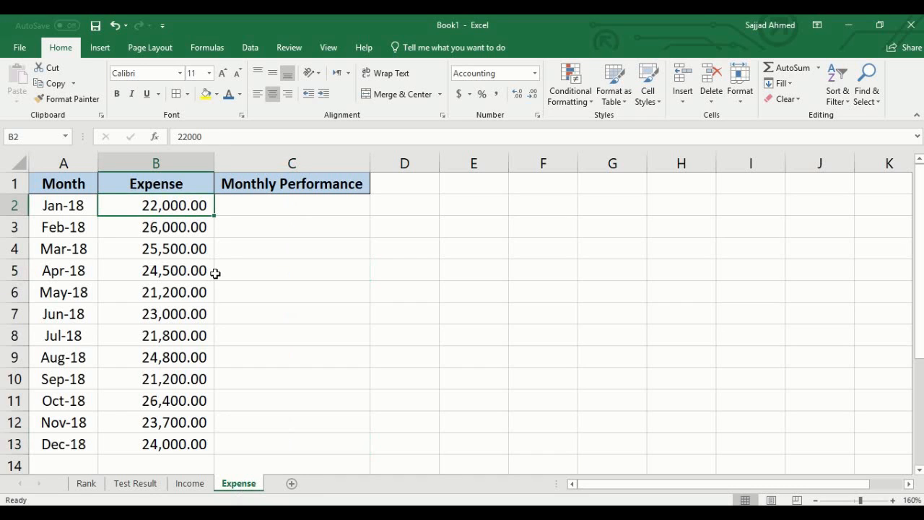
click(291, 209)
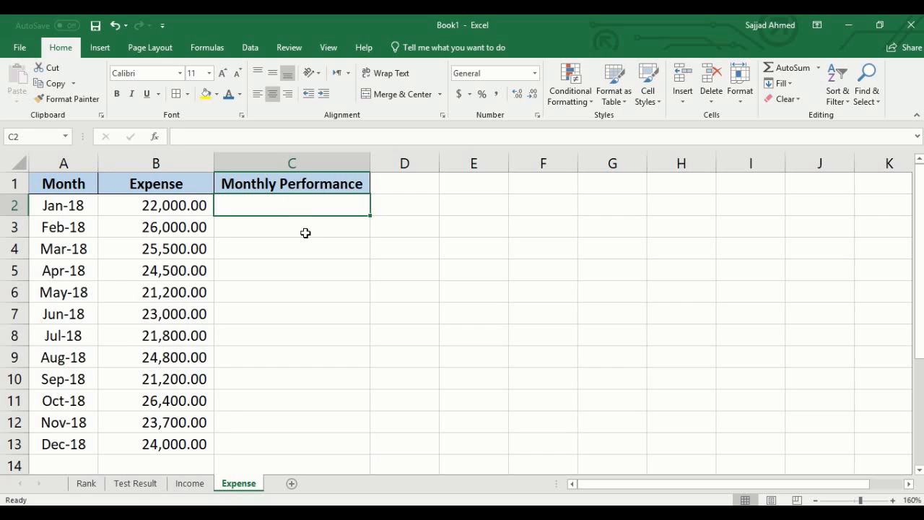
text(=)
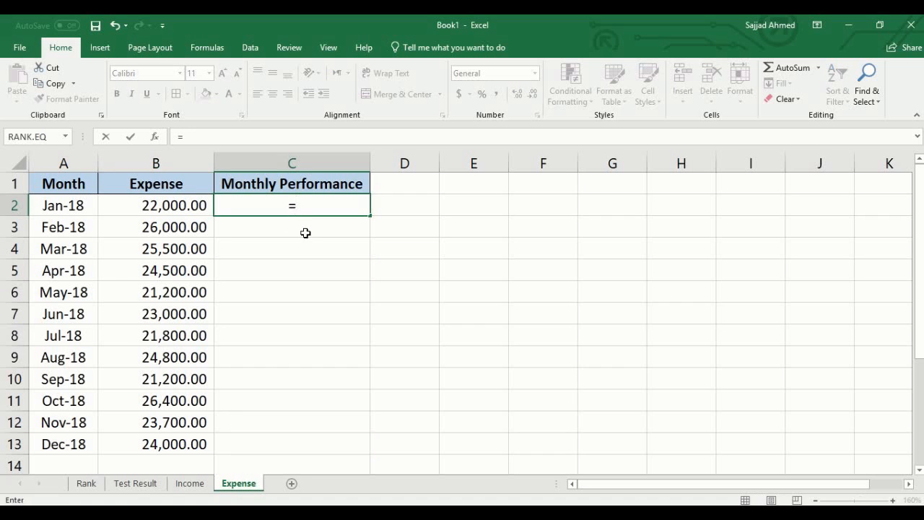
text(RANK()
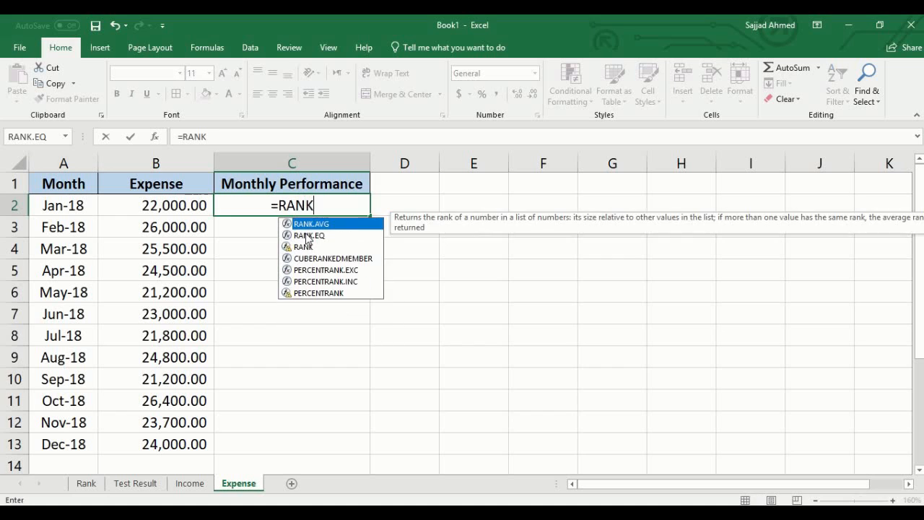
click(153, 205)
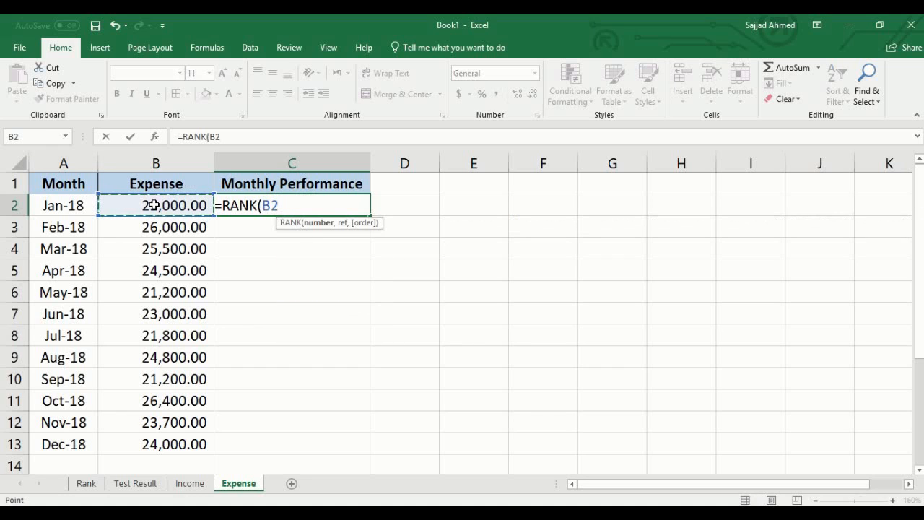
text(,)
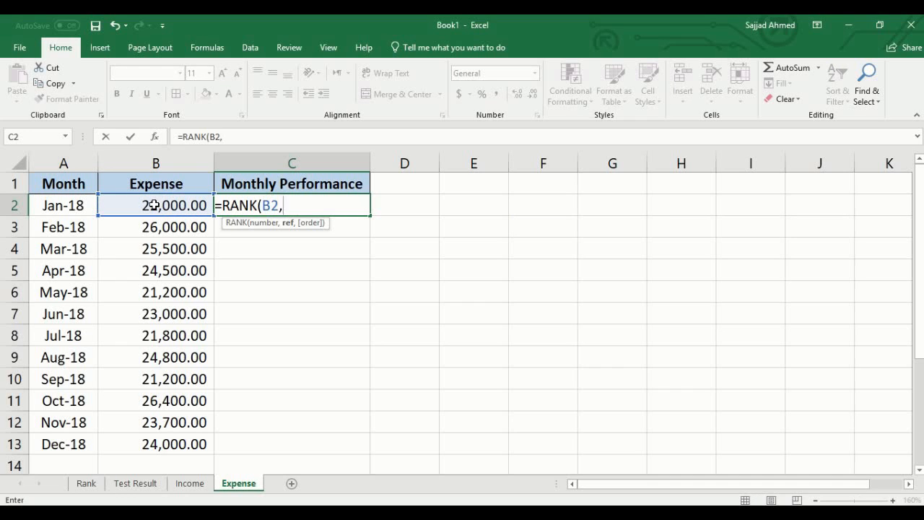
drag(154, 206, 138, 444)
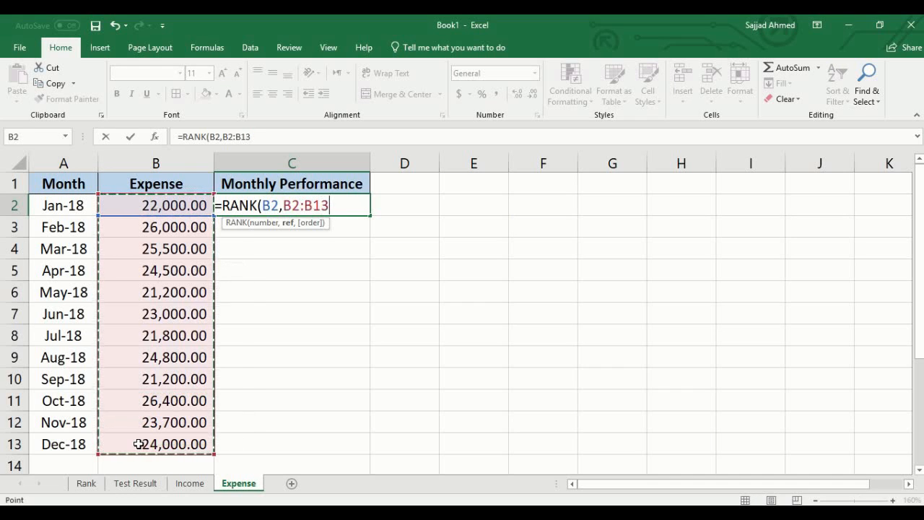
text(,)
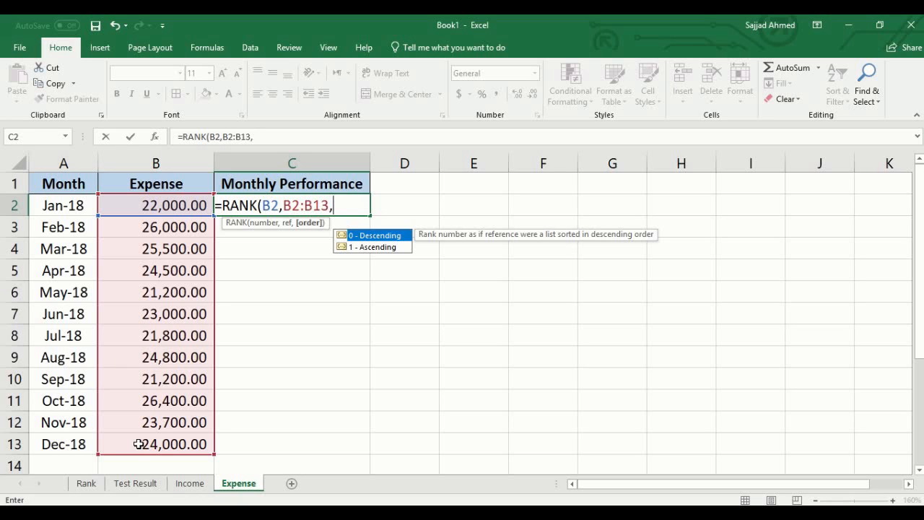
text(1))
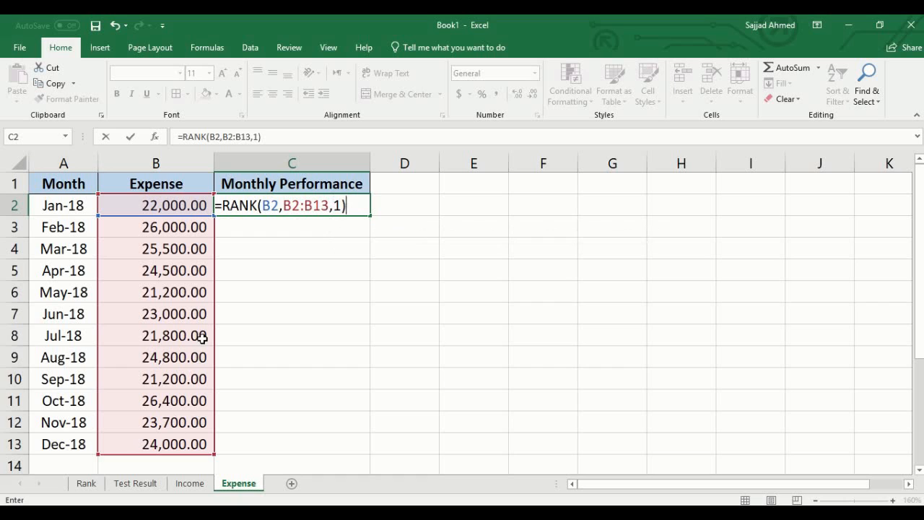
- Change the expense formula's ranking range to the absolute reference $B$2:$B$13 and copy the formula from C2 down to C13
click(292, 207)
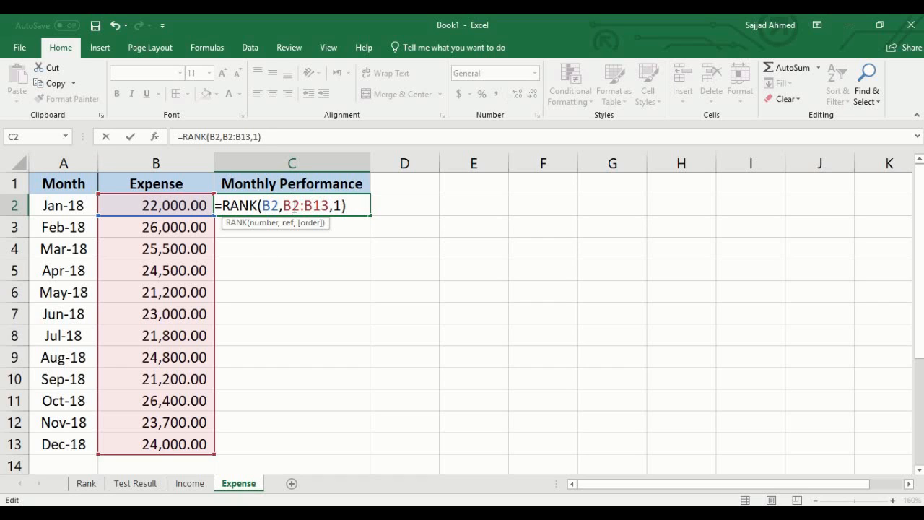
key(F4)
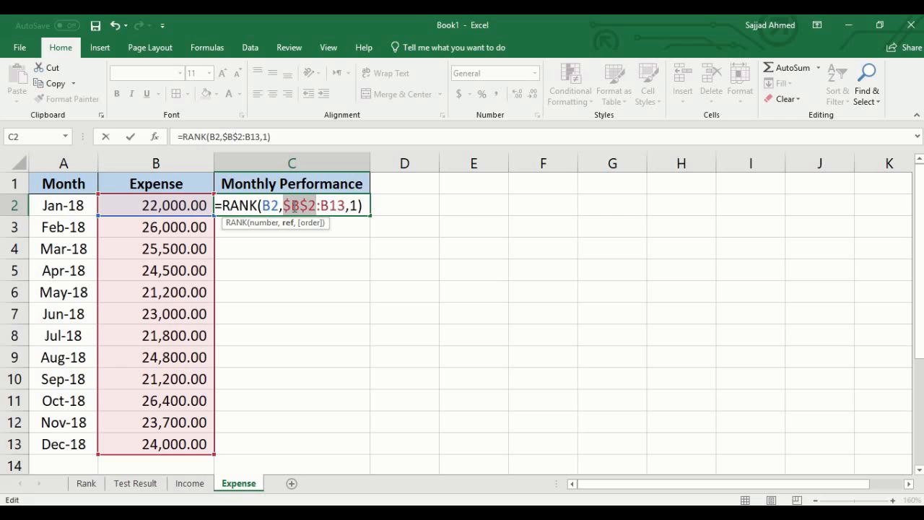
click(333, 205)
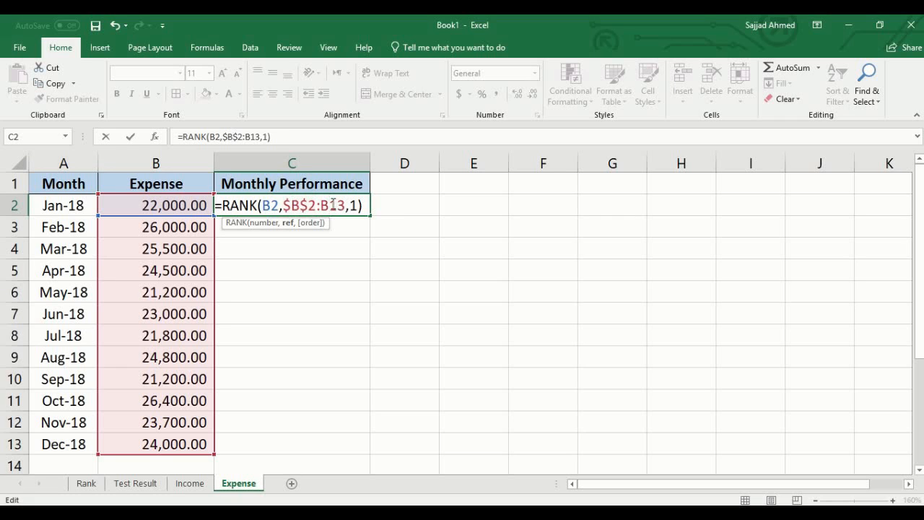
key(F4)
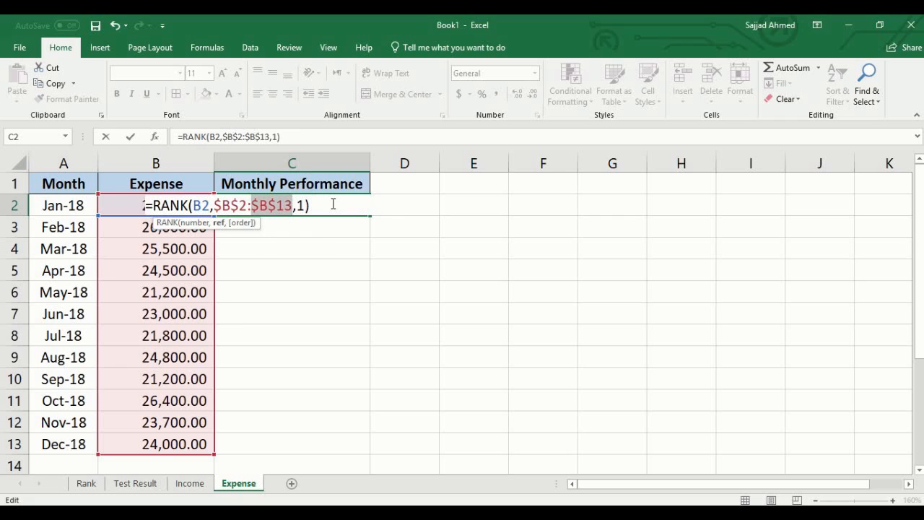
key(Return)
click(331, 204)
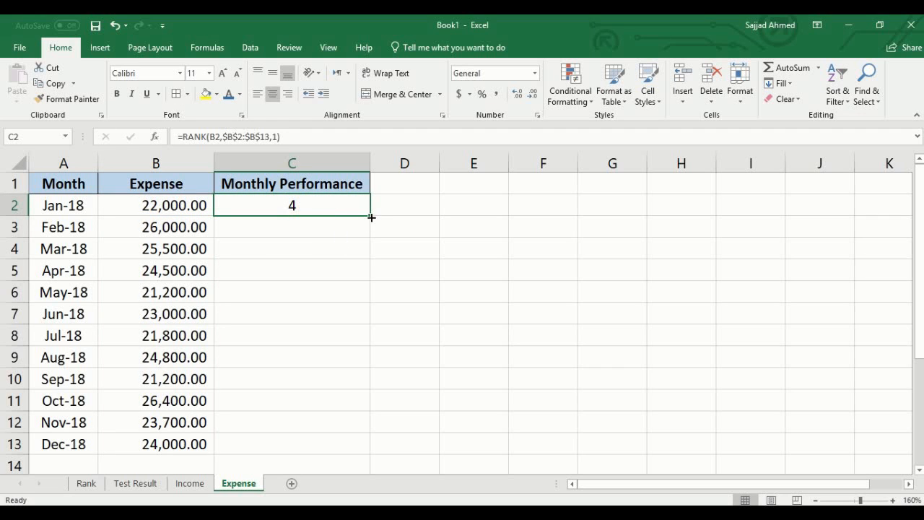
drag(370, 216, 357, 446)
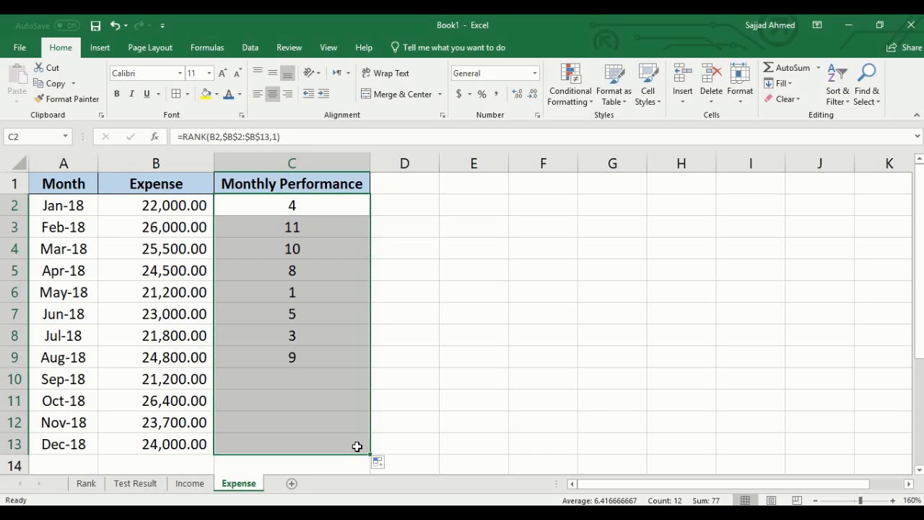
- Review the Expense sheet's monthly ranks, checking those of May and October against their expense amounts
click(318, 294)
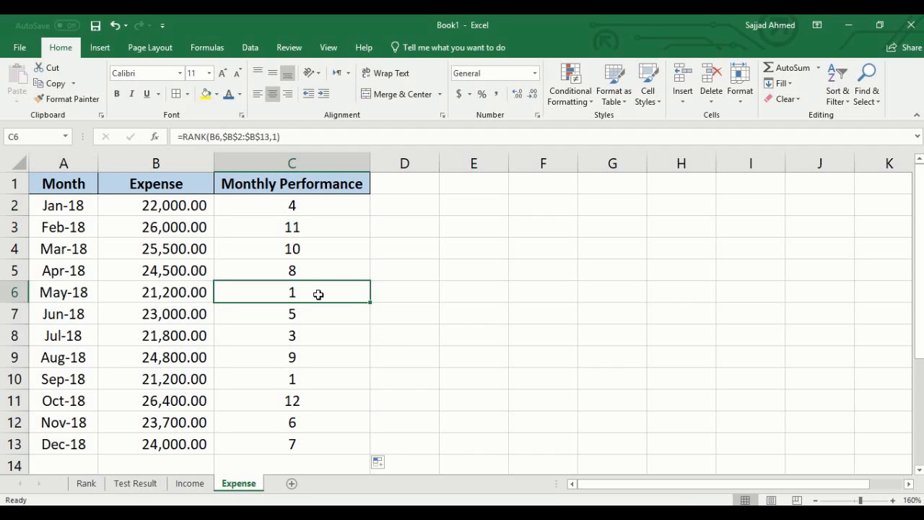
click(333, 355)
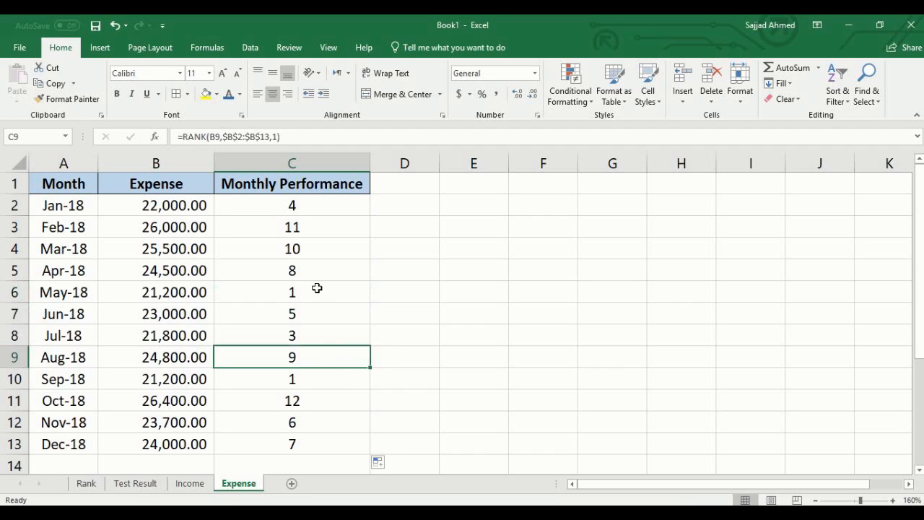
click(317, 288)
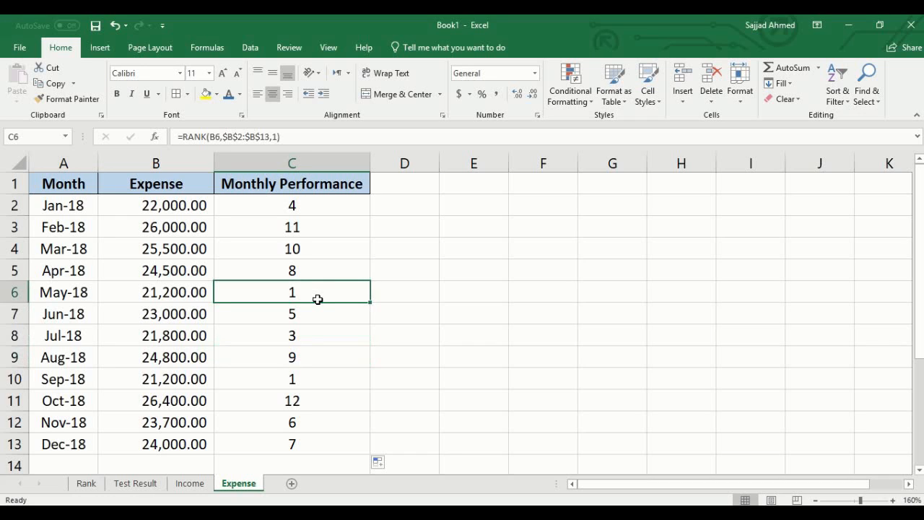
click(146, 290)
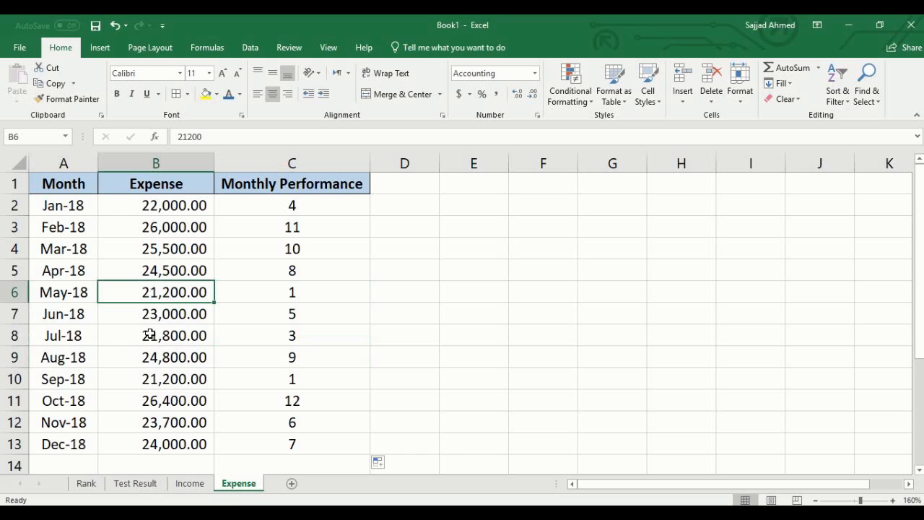
click(292, 402)
click(154, 408)
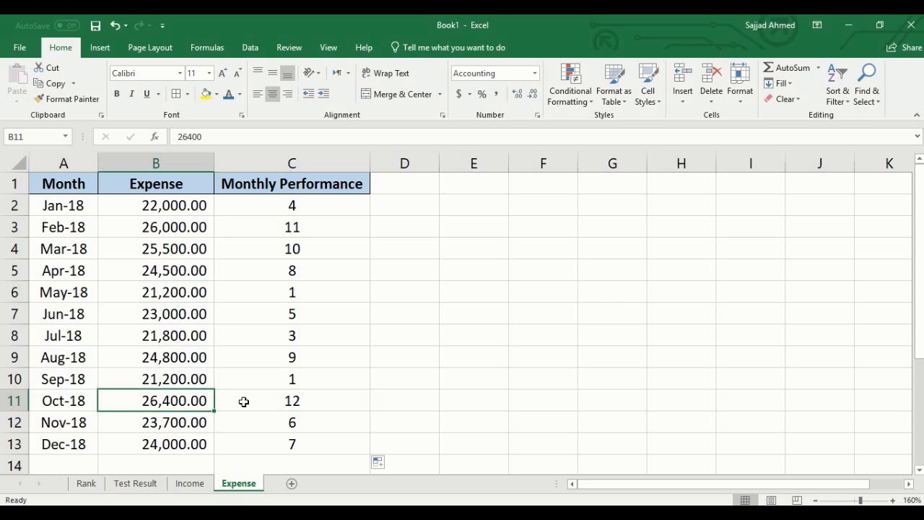
- Compare October's expense in B11 with its rank in C11, and May's expense in B6 with its rank in C6
click(269, 401)
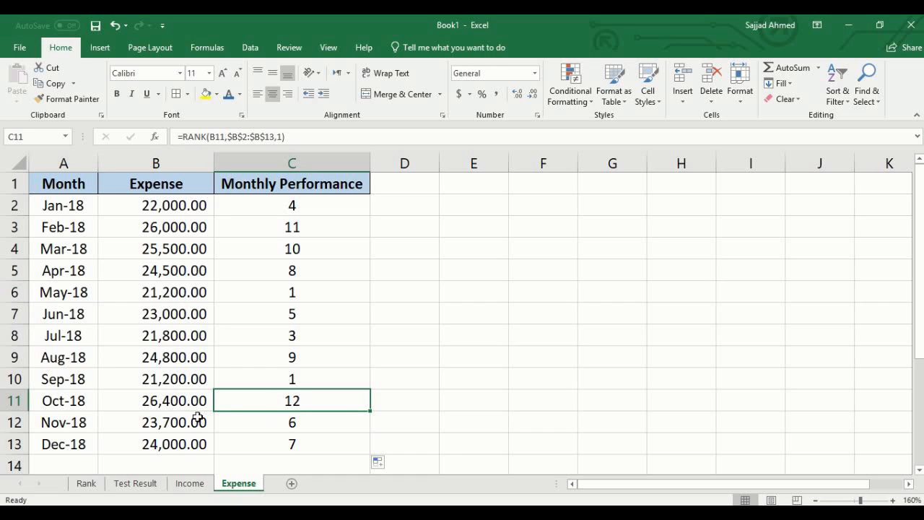
click(164, 404)
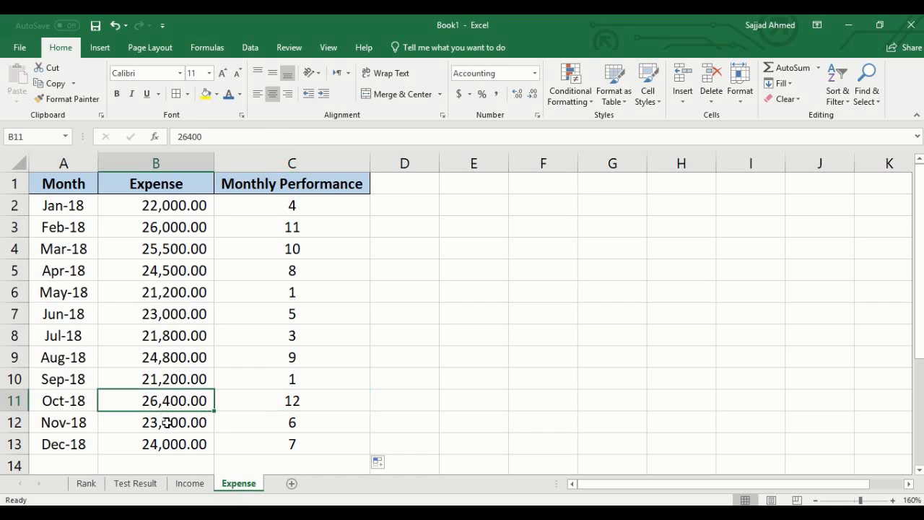
click(300, 404)
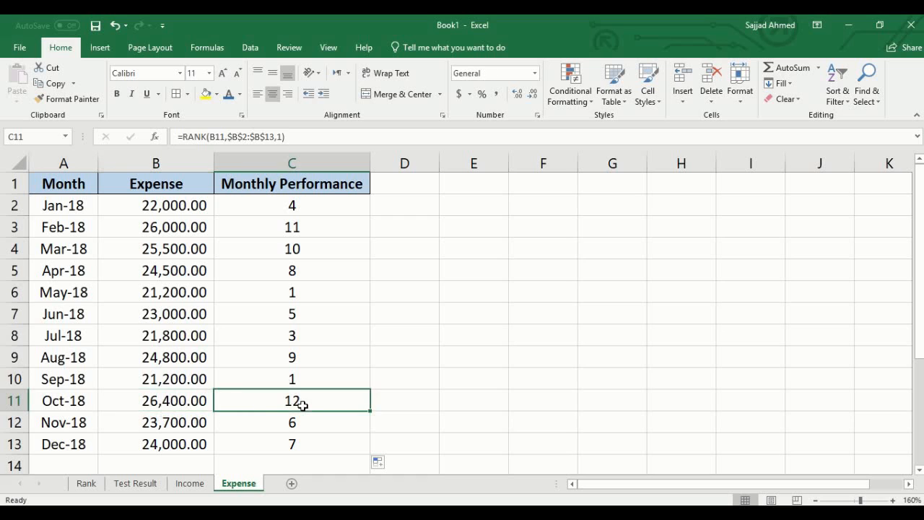
click(165, 290)
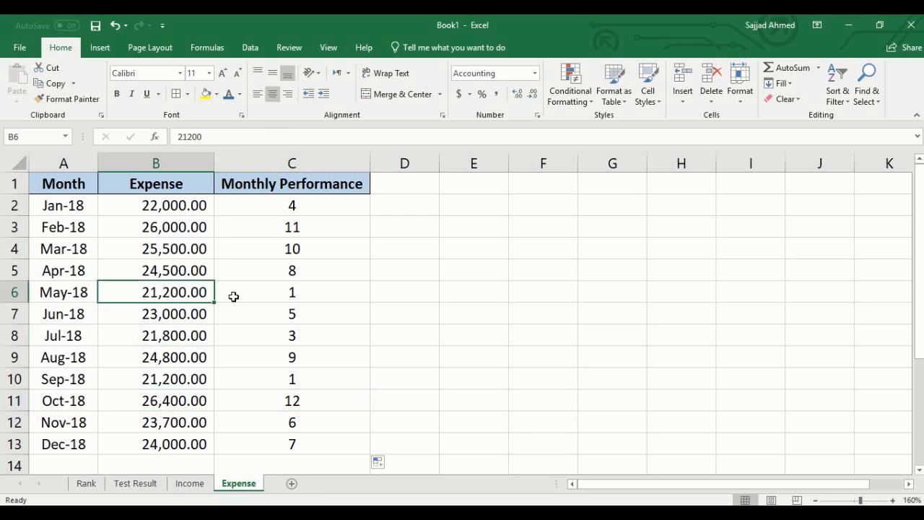
click(287, 291)
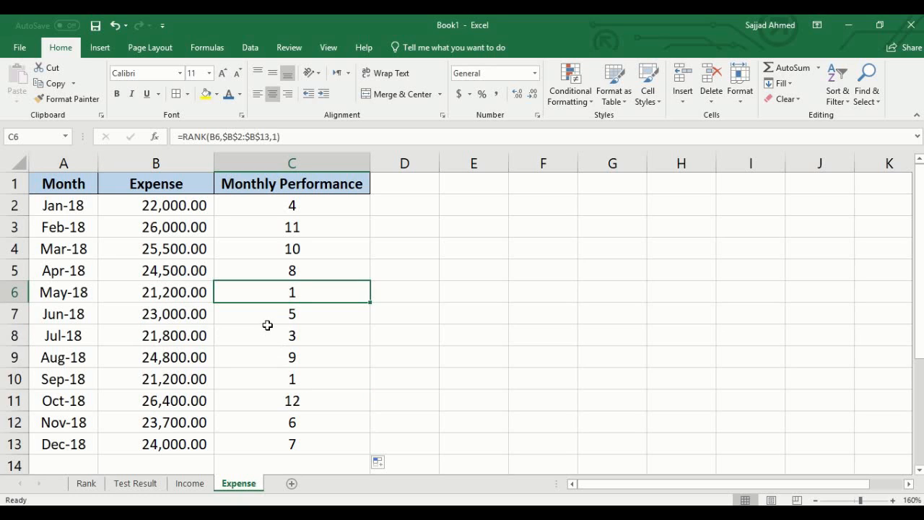
- Look over the full rank column C2:C13 on the Expense sheet, including the ranks of September and May
click(267, 329)
click(267, 286)
click(301, 210)
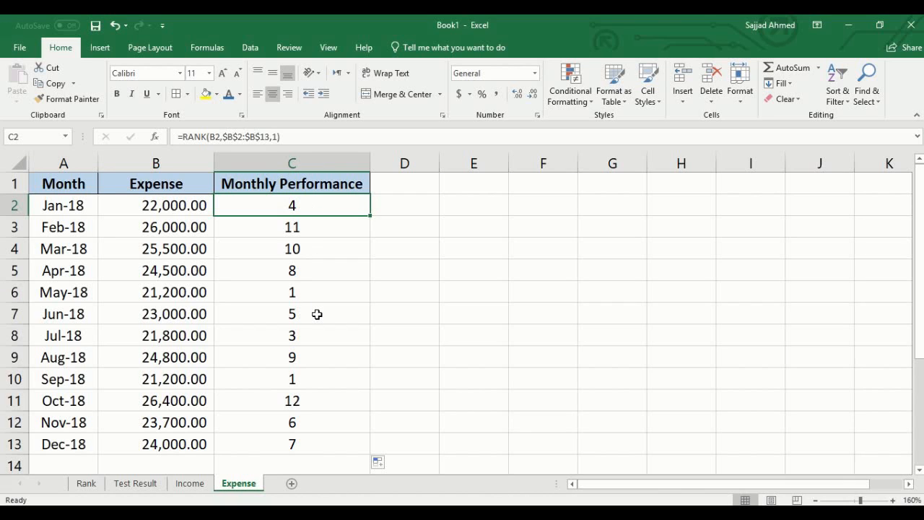
drag(308, 202, 306, 442)
click(324, 371)
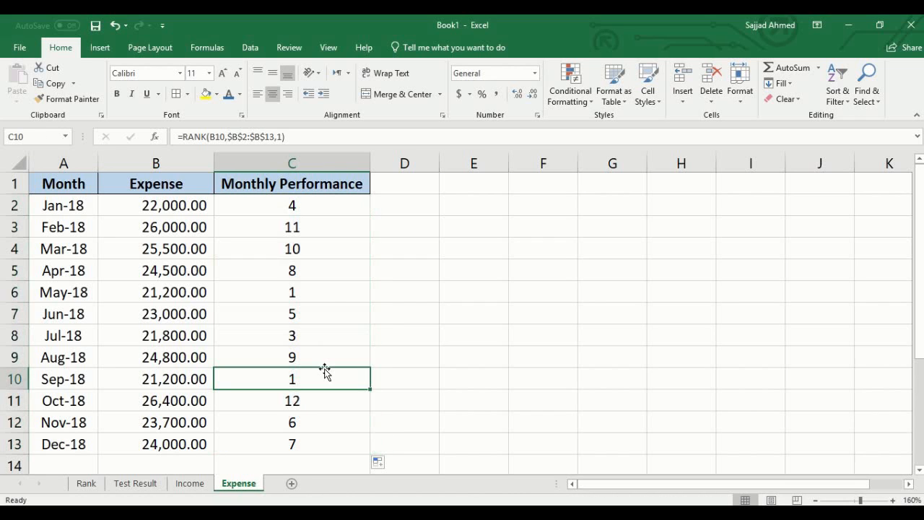
click(324, 299)
click(472, 331)
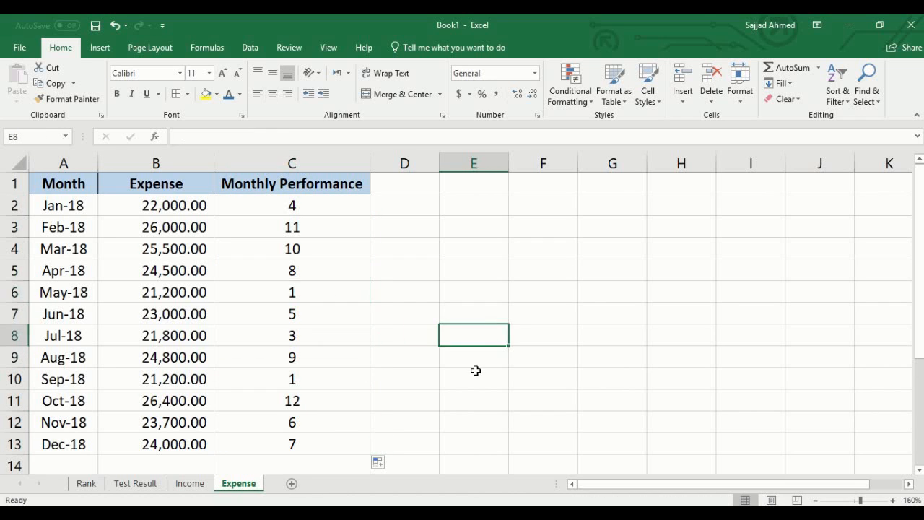